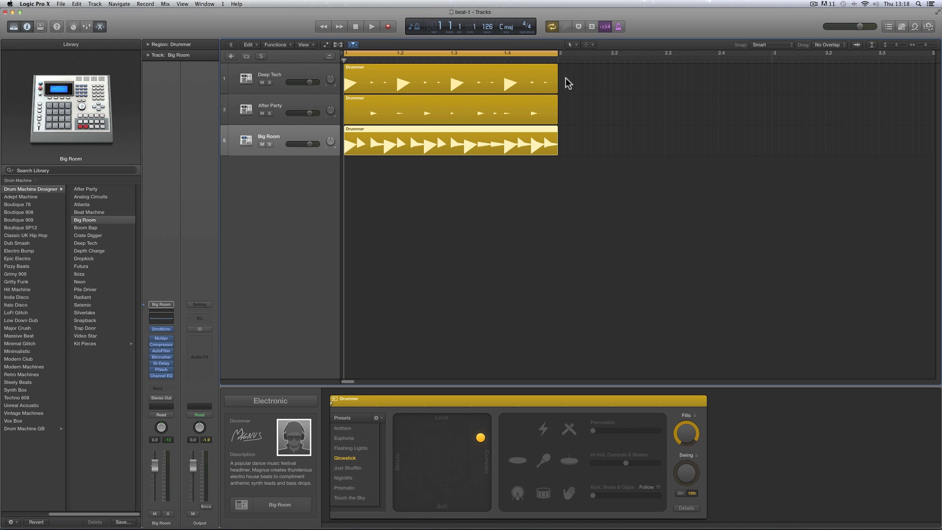
Select only the Big Room region and open its kit's Drum Machine Designer
left_click_drag(565, 77, 533, 146)
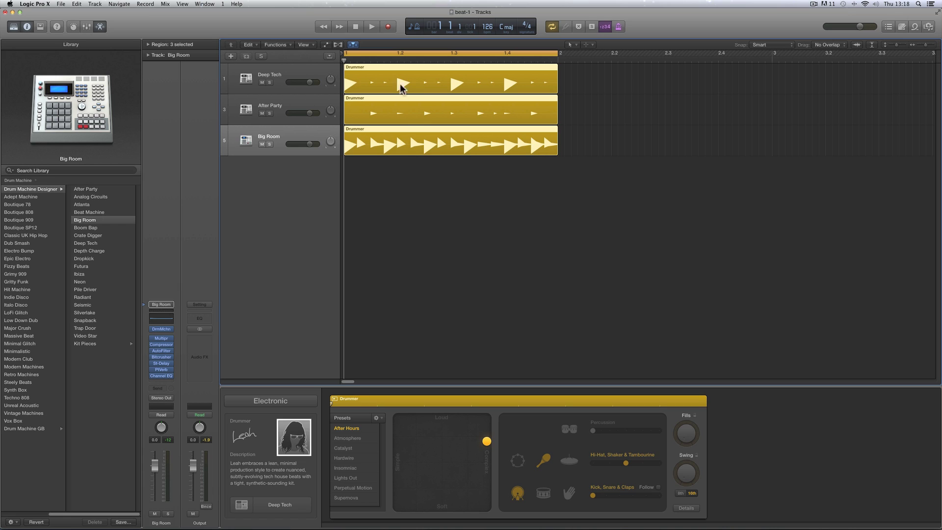
left_click(413, 167)
left_click(379, 142)
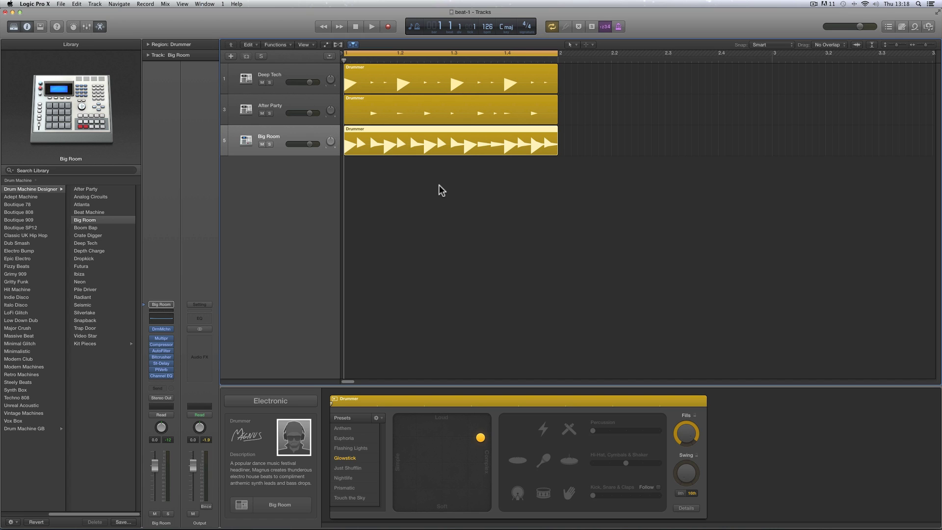
left_click(161, 328)
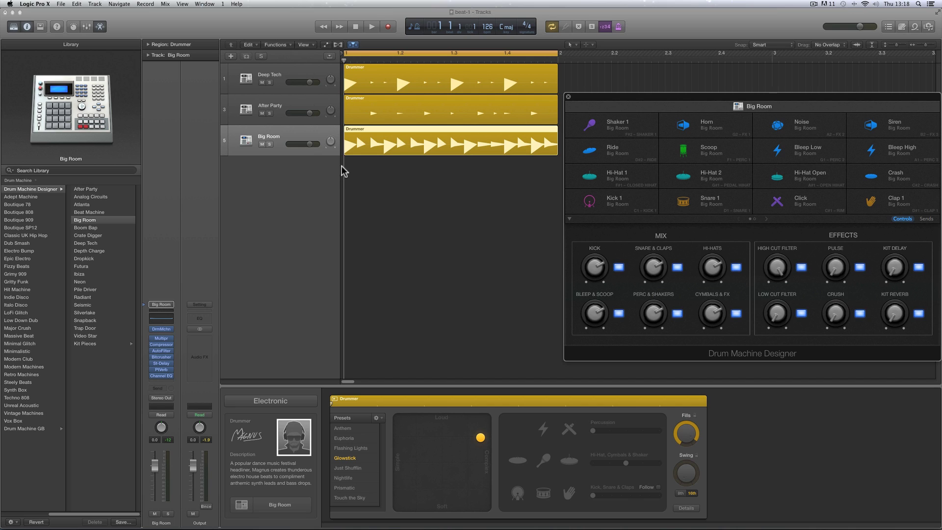
Compare Big Room soloed against all tracks playing, leaving Big Room soloed
left_click(270, 144)
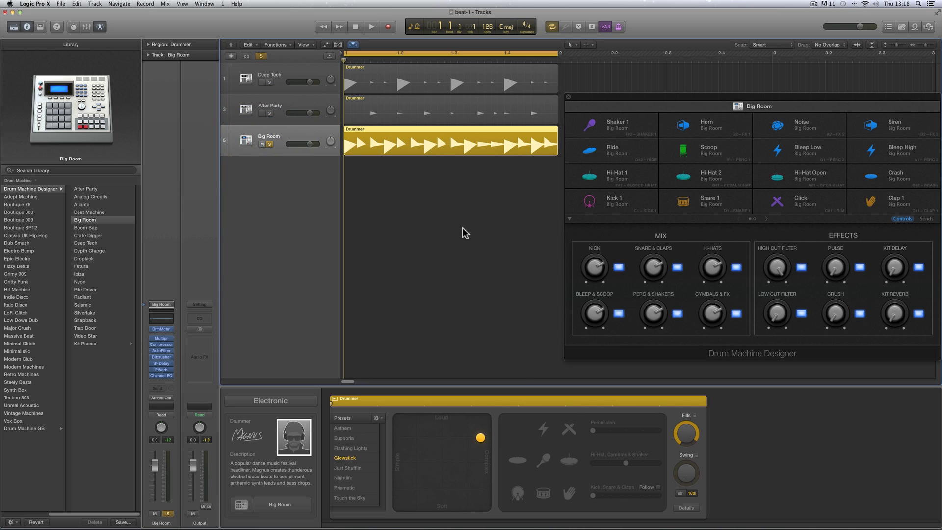
key("space")
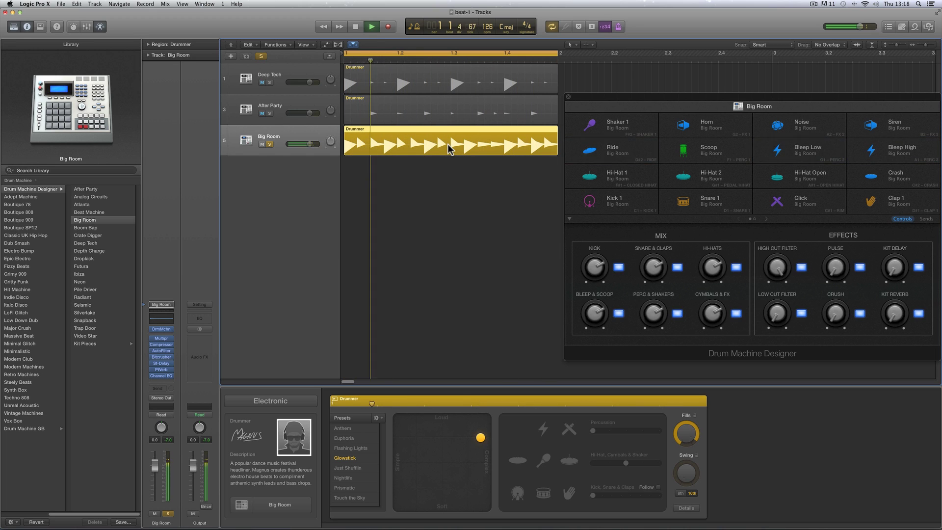
key("space")
left_click(270, 145)
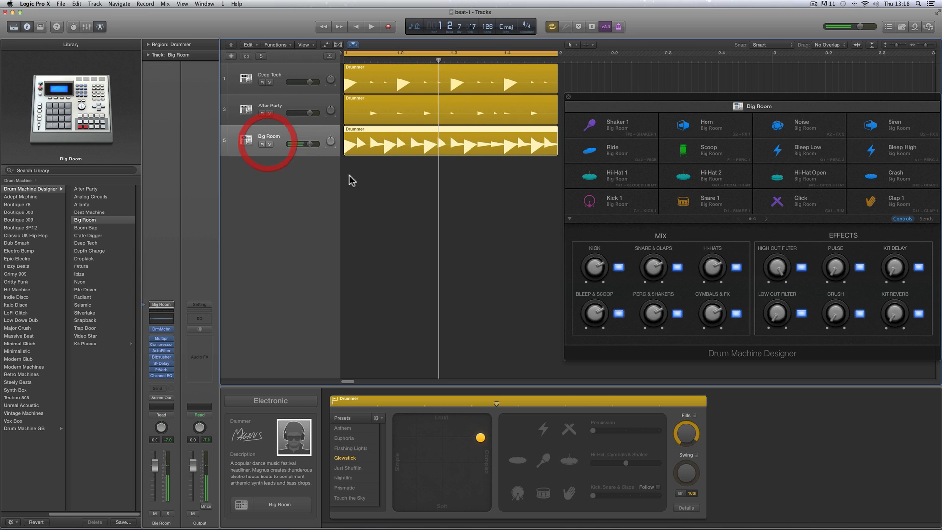
key("space")
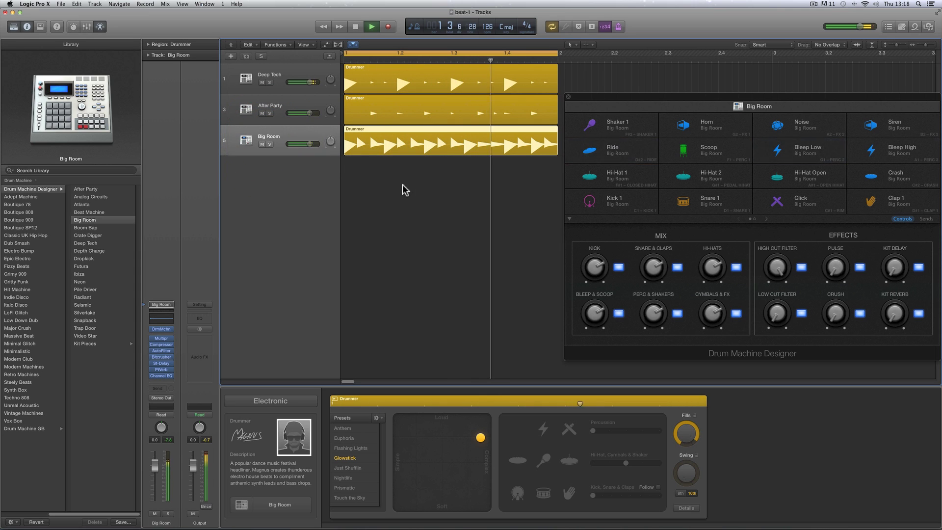
key("space")
left_click(269, 144)
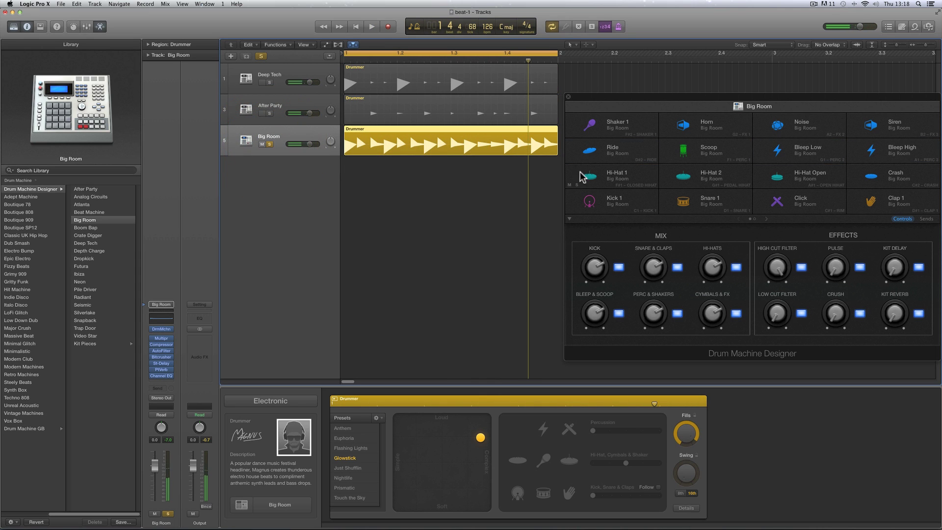
Mute the Ride pad and, on the second pad page, the Kick 2 pad, auditioning each change
left_click(570, 160)
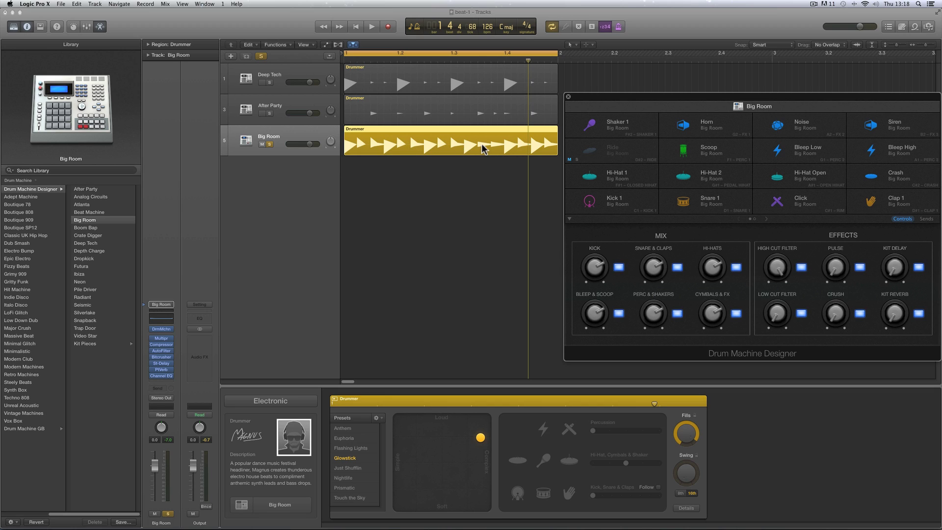
key("space")
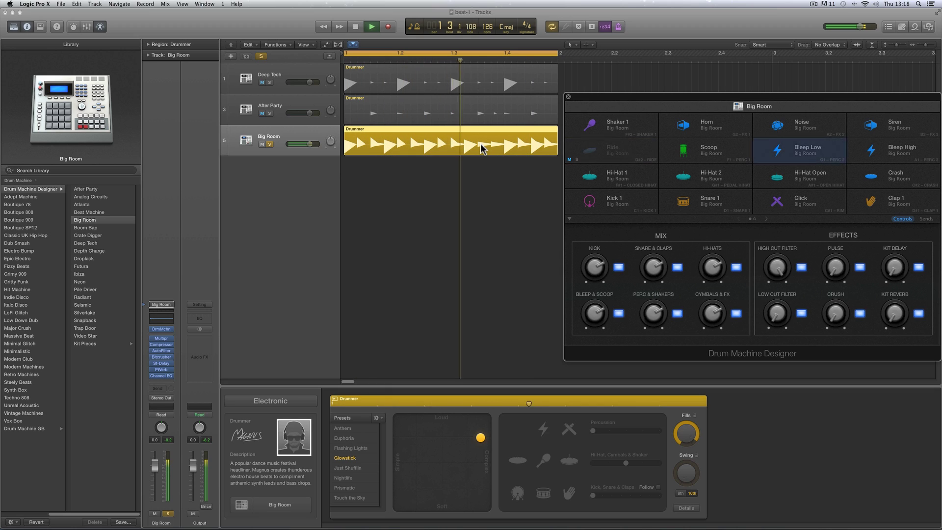
key("space")
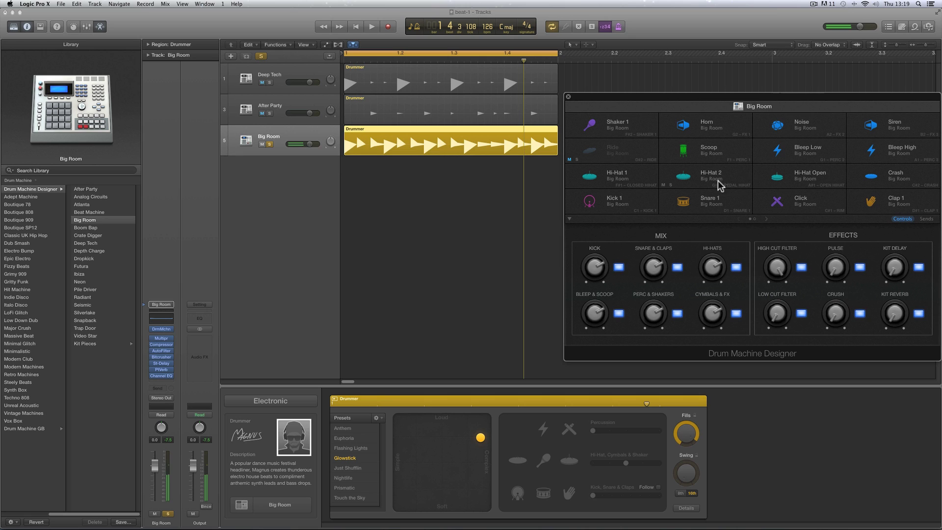
left_click(767, 219)
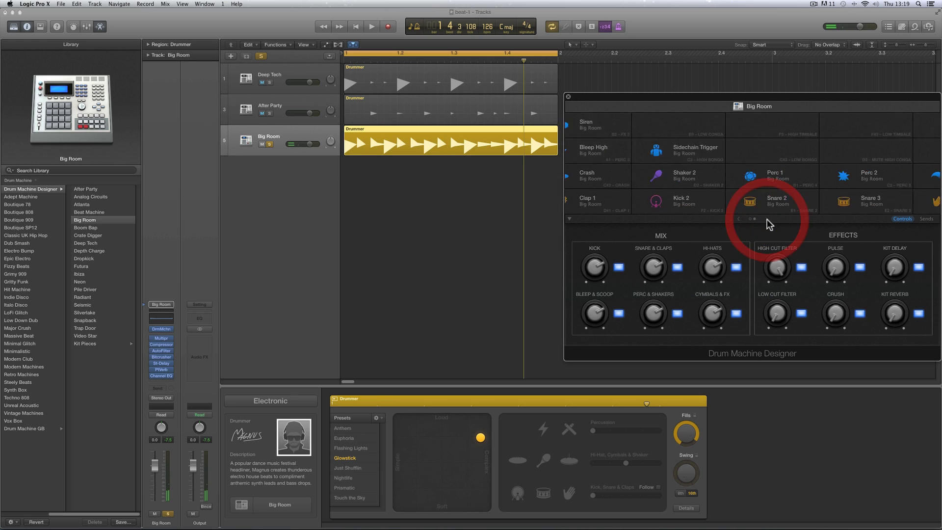
key("space")
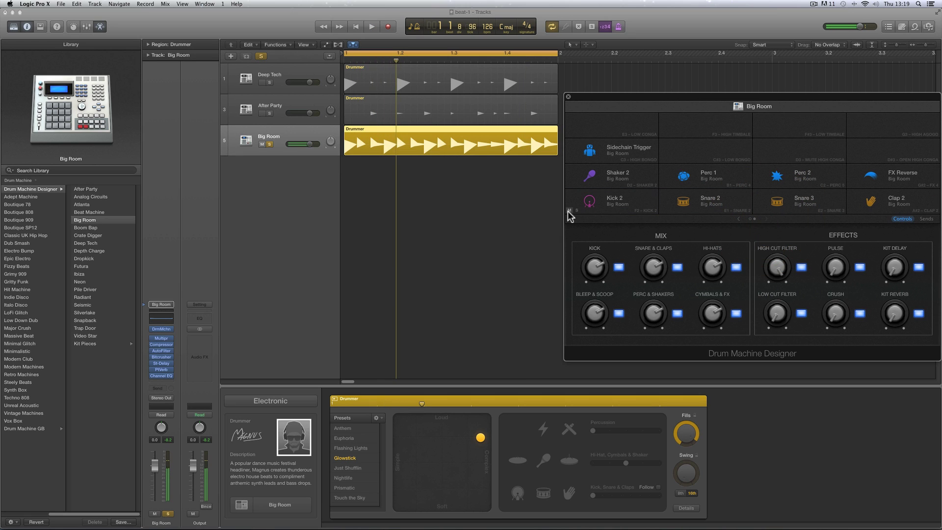
left_click(569, 210)
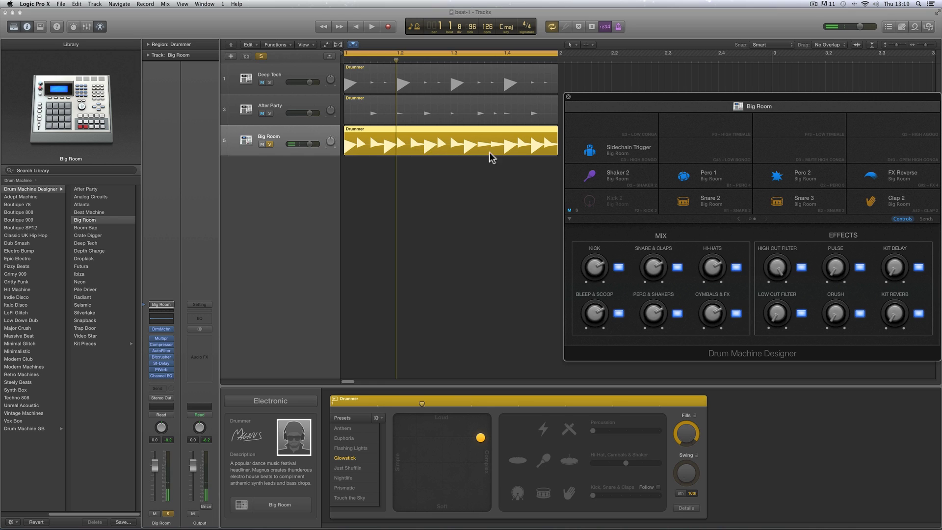
key("space")
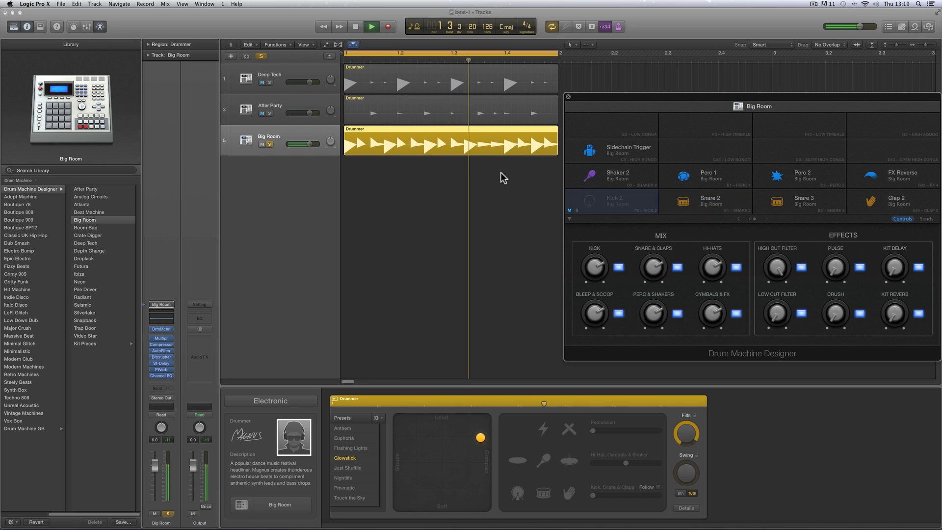
key("space")
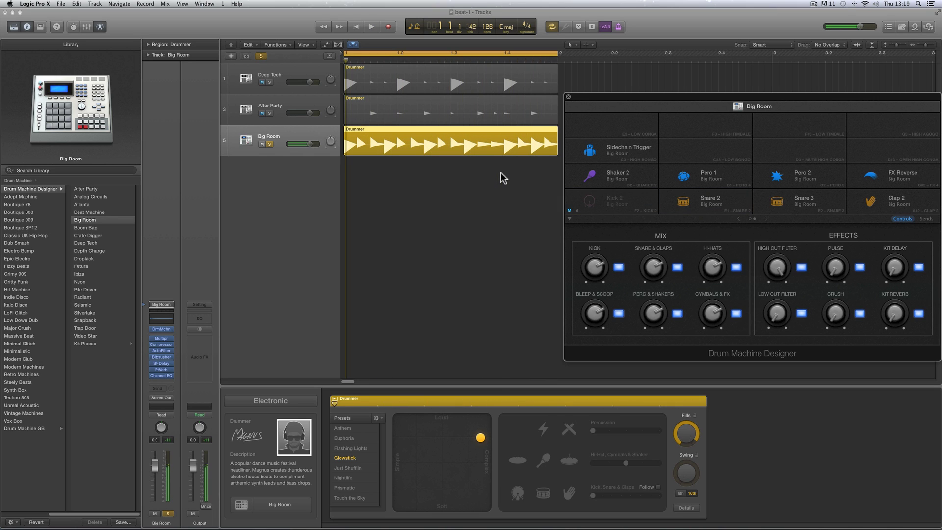
Check Snare 2's sound controls, return to the first pad page, then unsolo Big Room and play all tracks
left_click(696, 203)
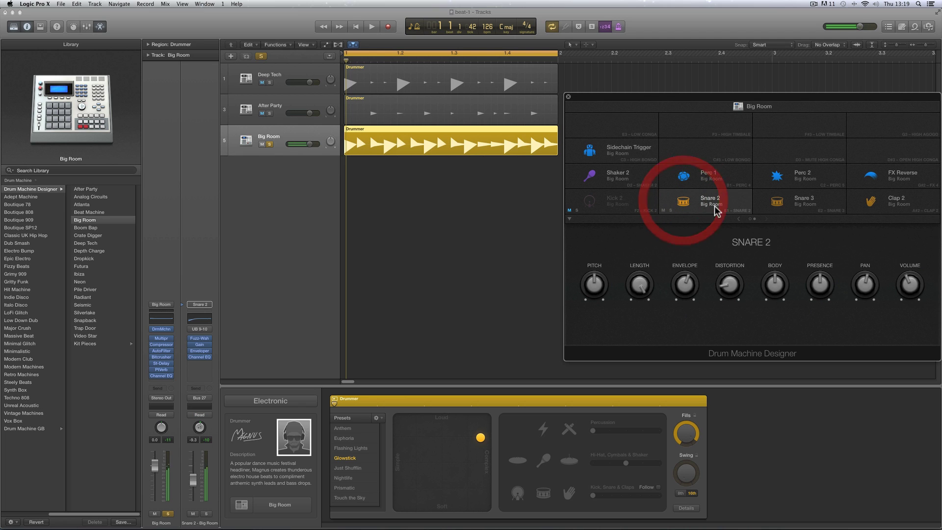
left_click(737, 108)
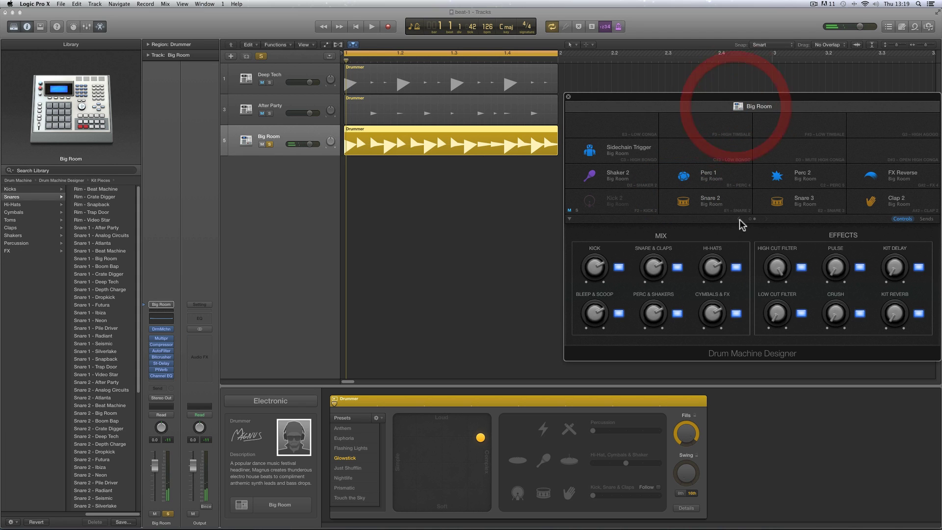
left_click(738, 218)
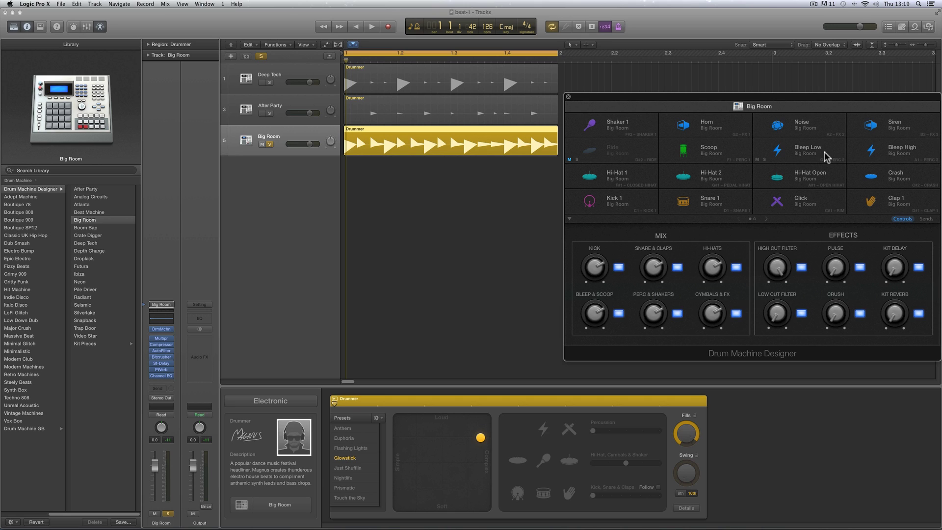
key("space")
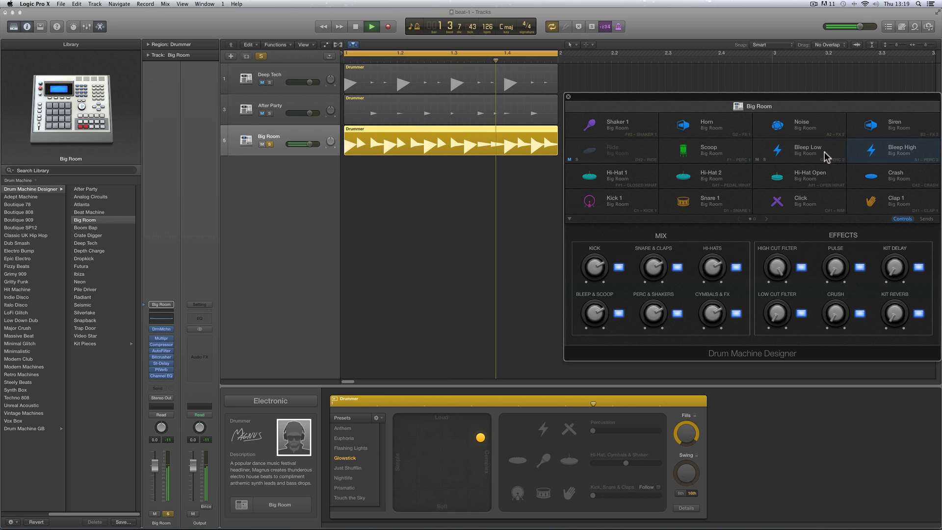
key("space")
left_click(270, 144)
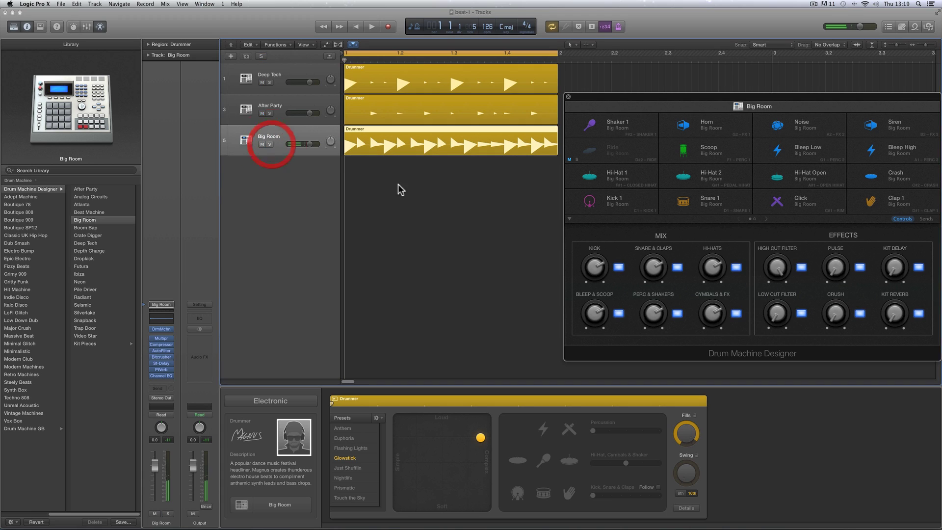
key("space")
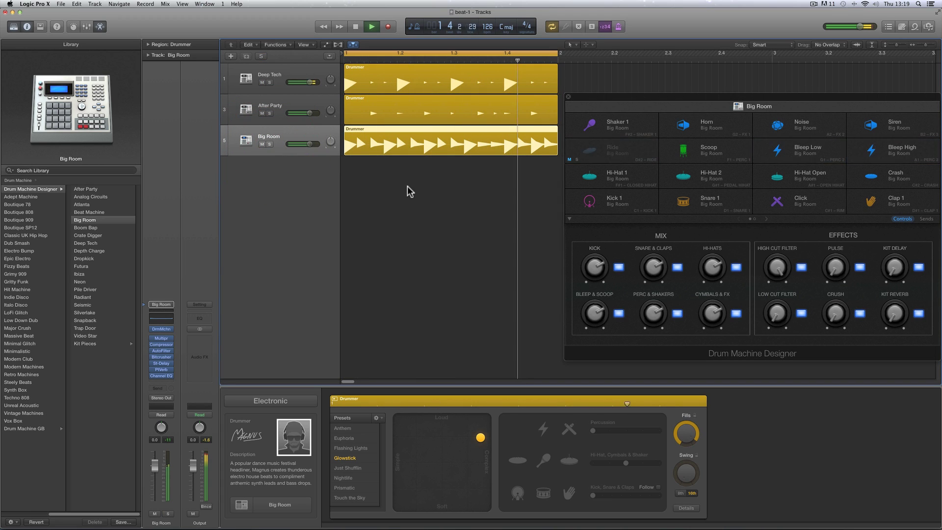
Mute the Bleep Low and Bleep High pads and audition the kit with Snare 2's settings shown
key("space")
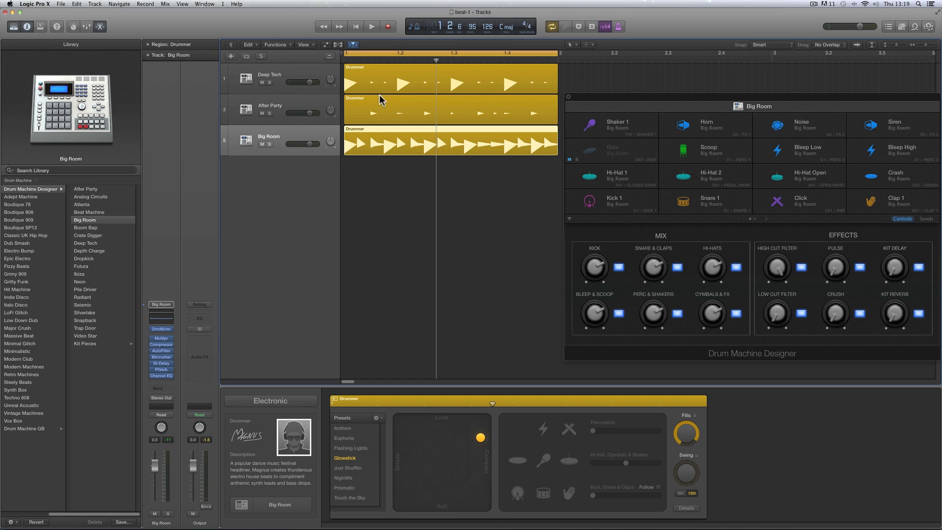
key("space")
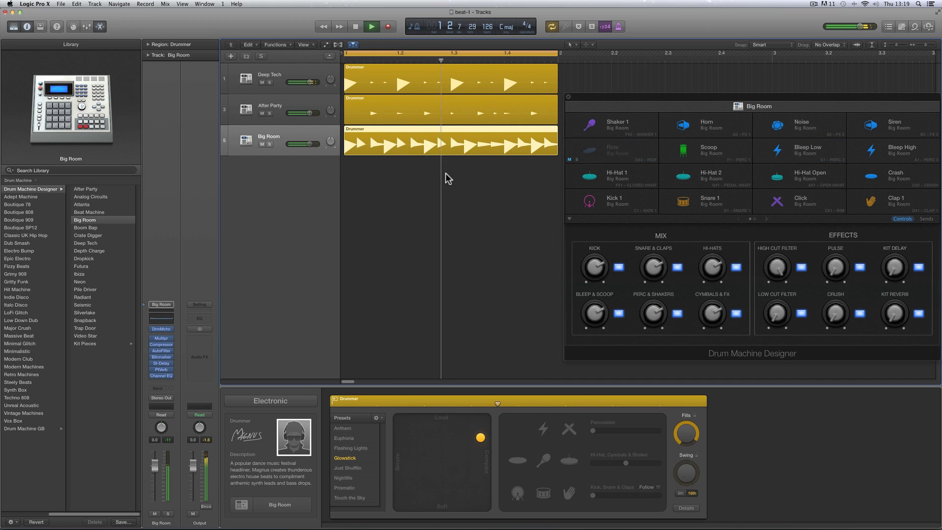
key("space")
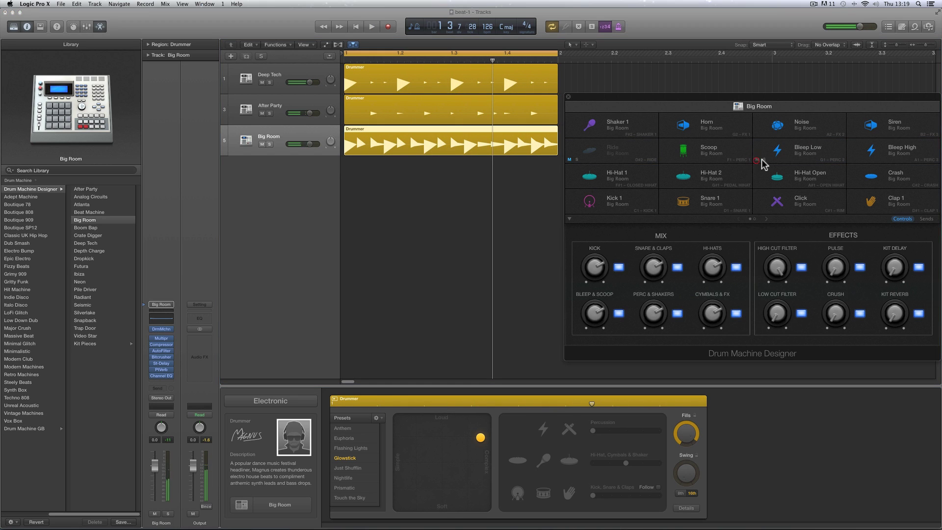
left_click(757, 160)
left_click(851, 160)
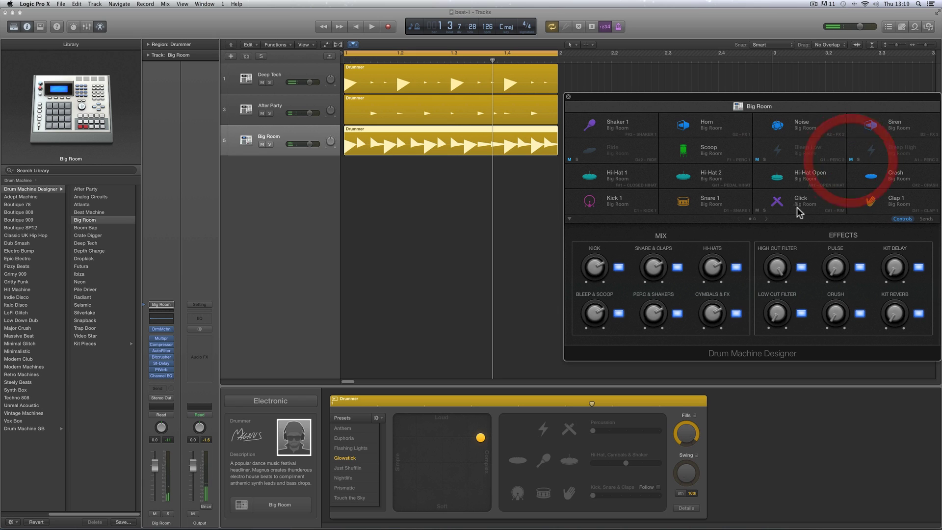
left_click(767, 218)
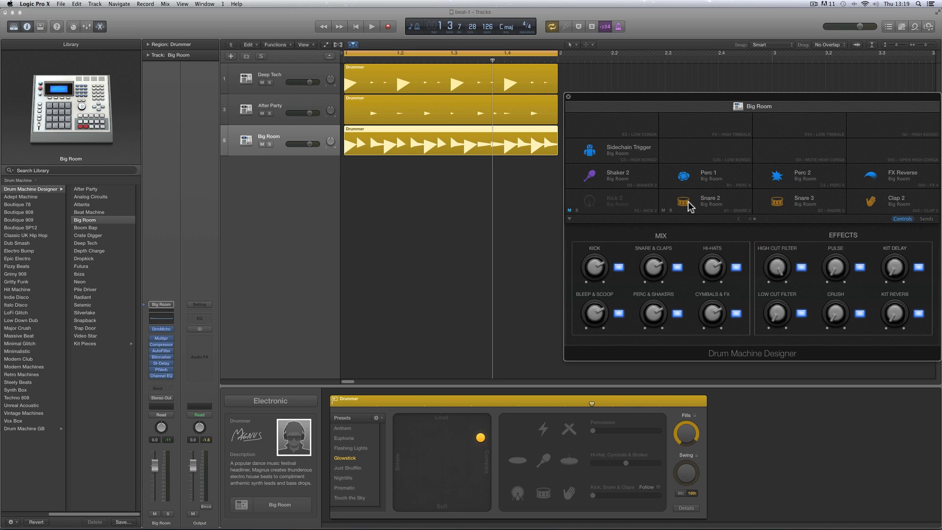
left_click(688, 201)
key("space")
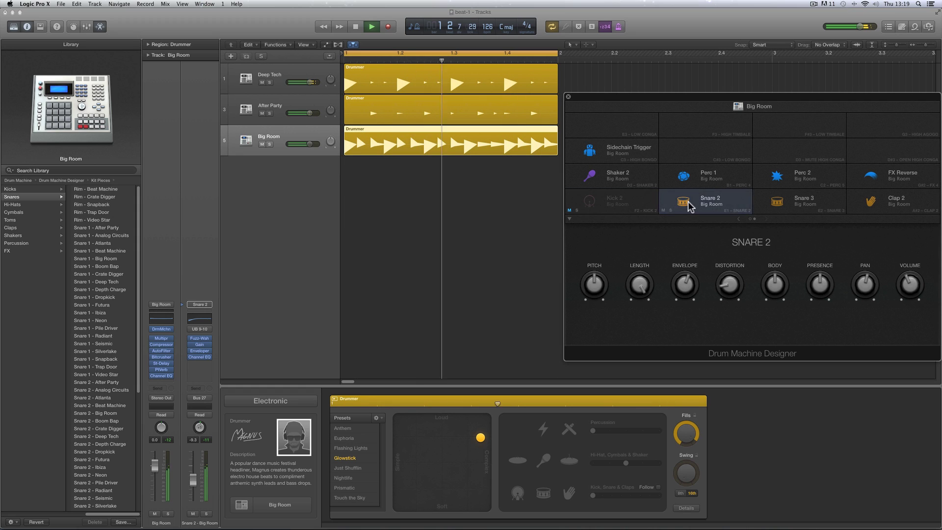
key("space")
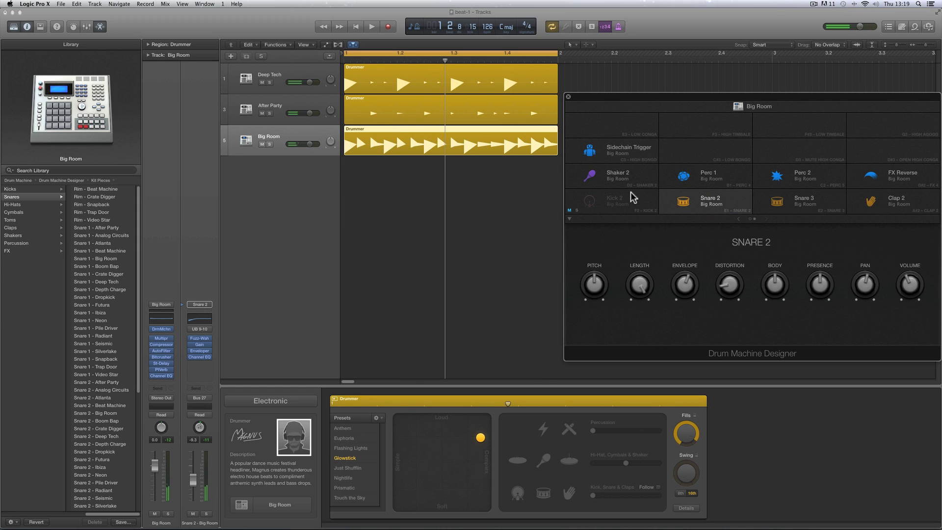
Unmute the Kick 2, Bleep High, Bleep Low and Ride pads and close Drum Machine Designer
left_click(570, 210)
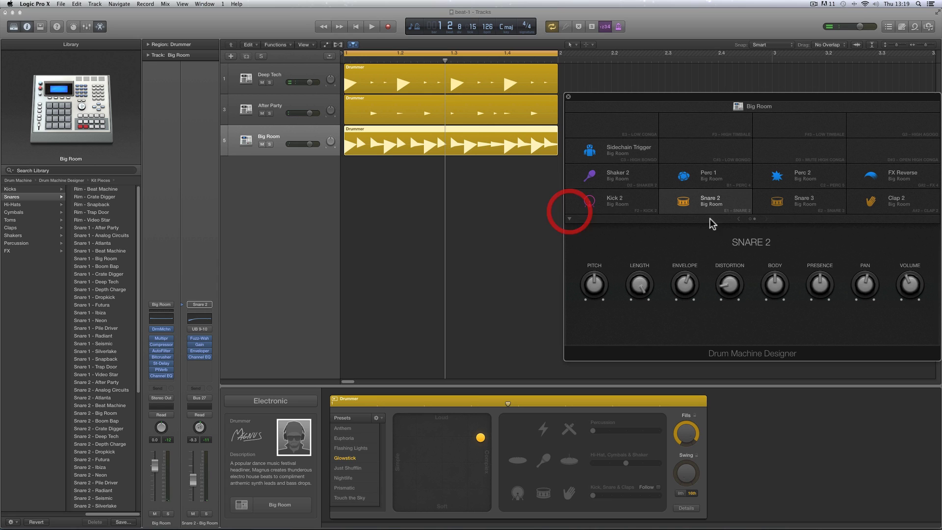
left_click(737, 218)
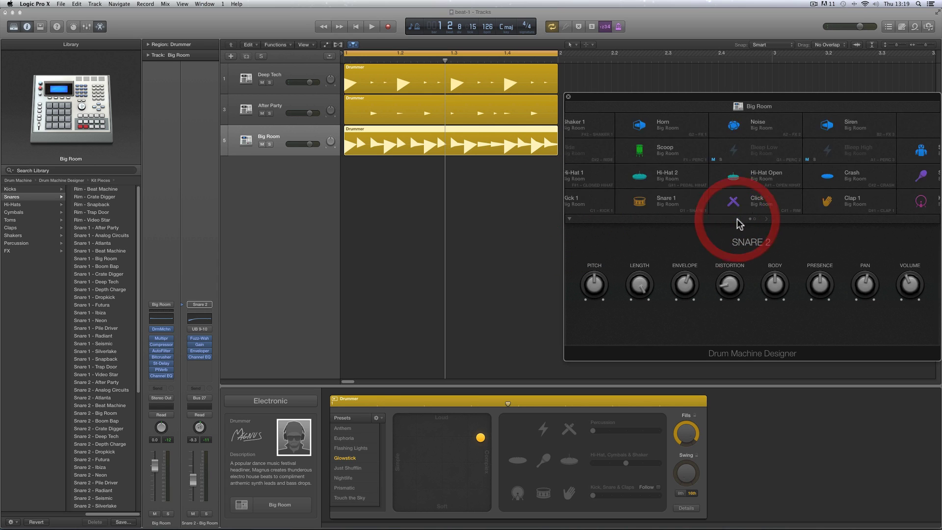
left_click(851, 160)
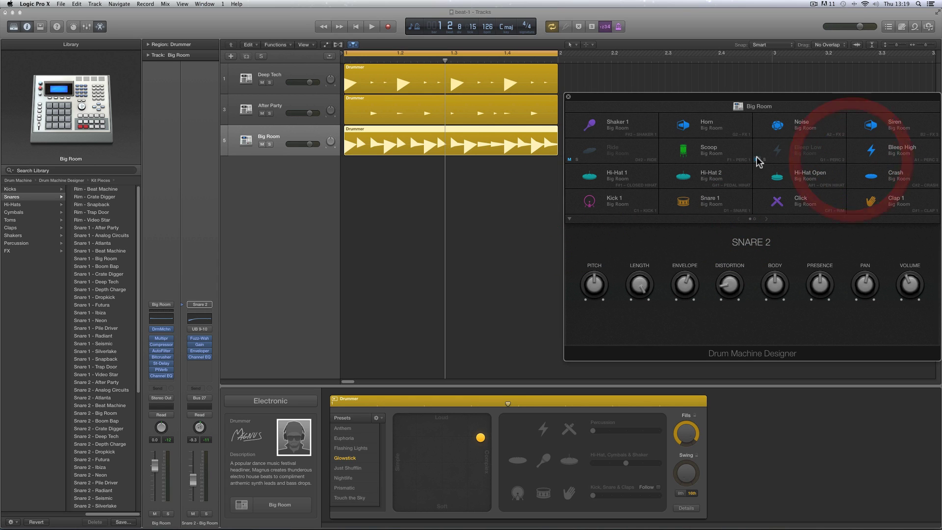
left_click(757, 160)
left_click(569, 159)
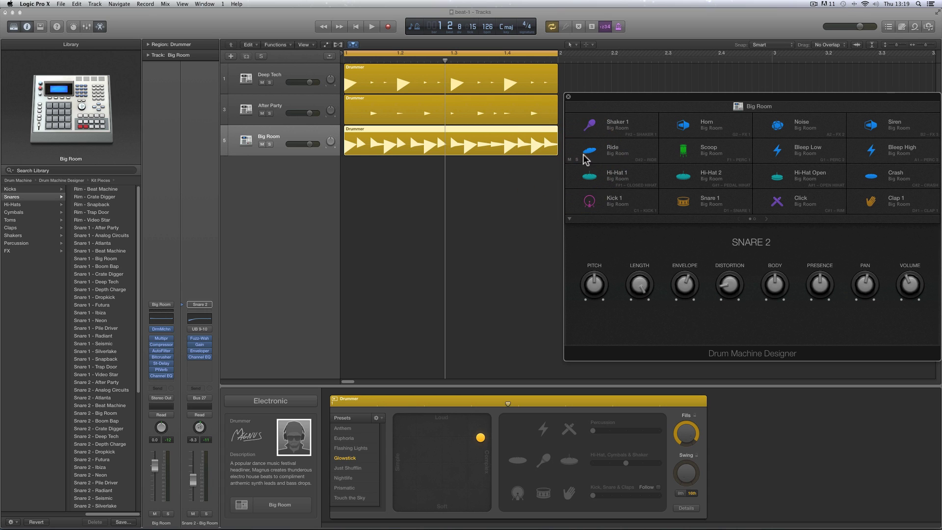
left_click(568, 97)
Replace the Big Room track's drummer with Julian
left_click(290, 138)
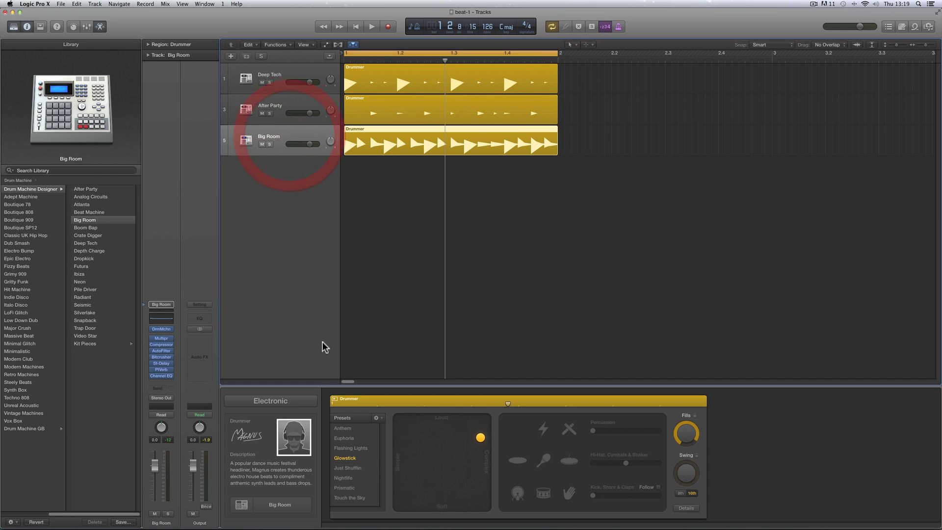
left_click(294, 437)
left_click(255, 500)
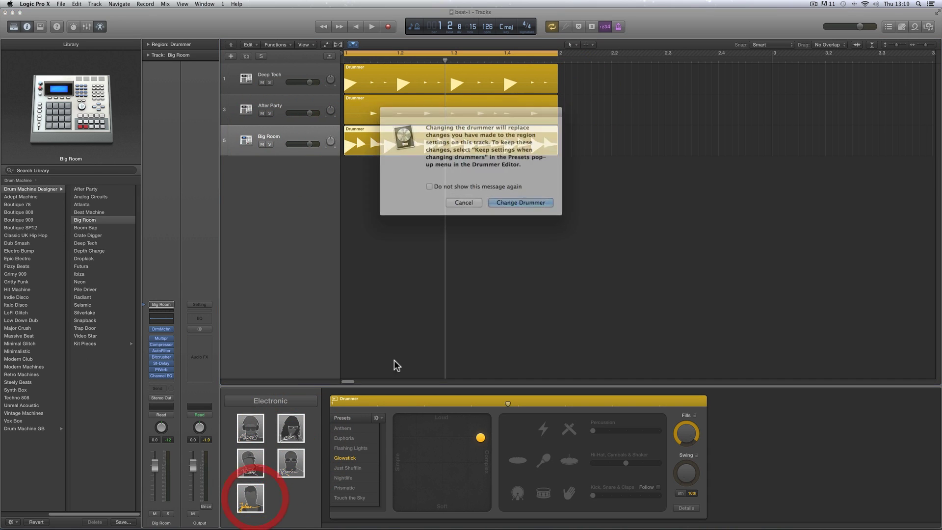
left_click(496, 196)
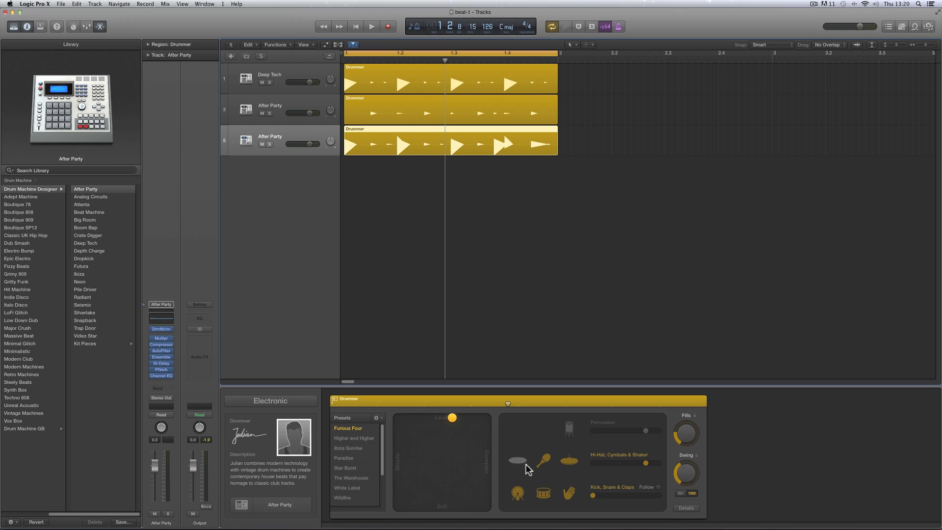
With the playhead at bar 1, switch off the shaker, cymbal, snare/claps and kick parts
left_click(357, 28)
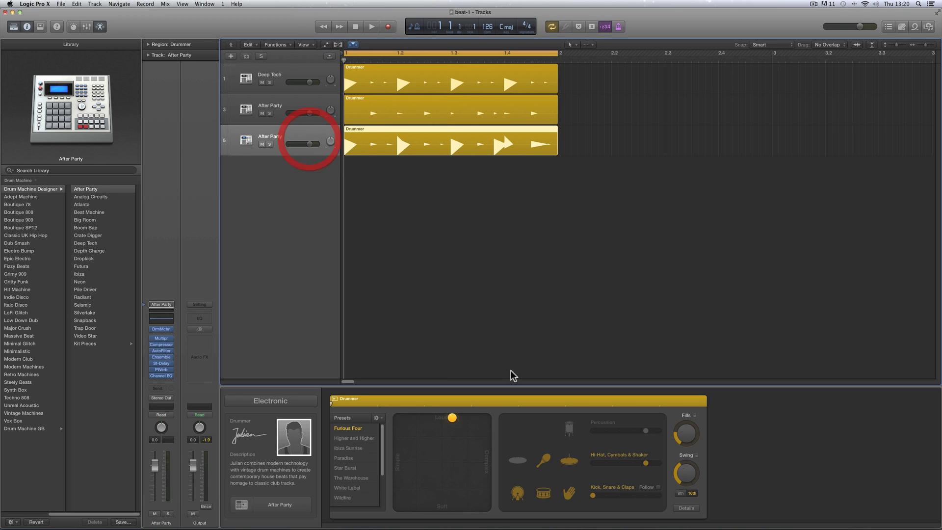
left_click(545, 461)
left_click(568, 460)
left_click(543, 493)
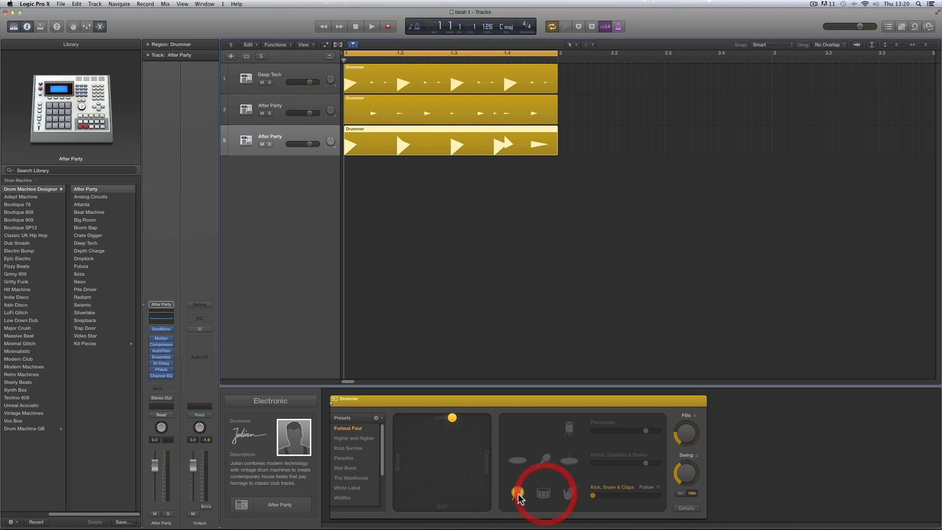
left_click(517, 492)
Move the XY puck toward softer and more complex, set swing to minimum, and turn fills nearly full
left_click(478, 437)
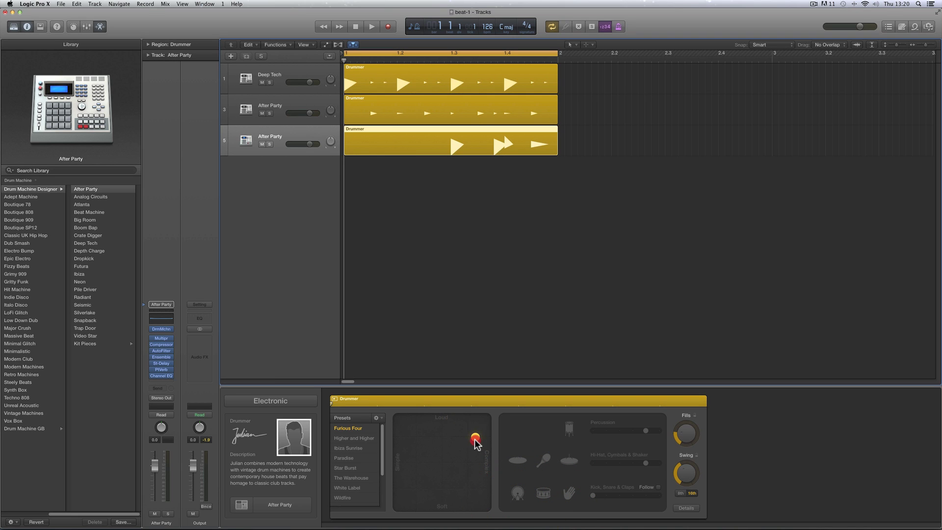
left_click(685, 473)
left_click_drag(686, 472, 706, 505)
left_click_drag(687, 439, 692, 391)
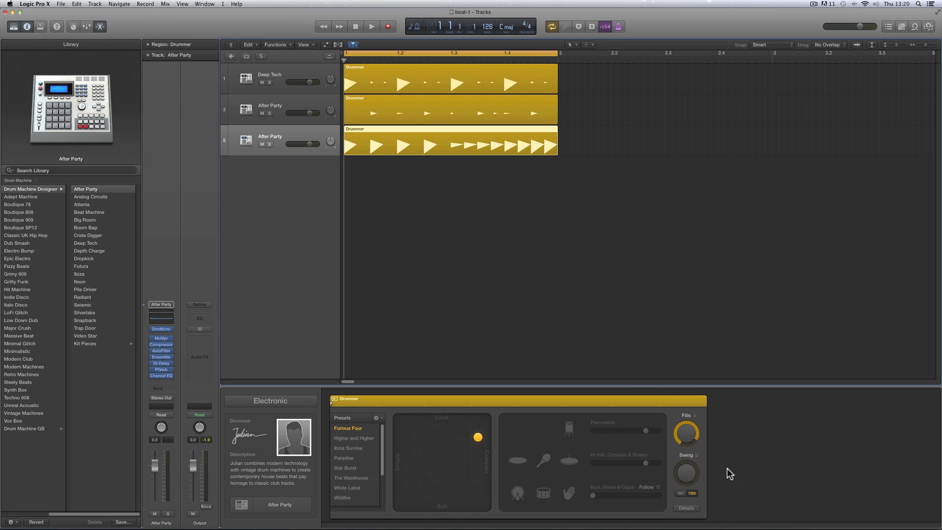
key("space")
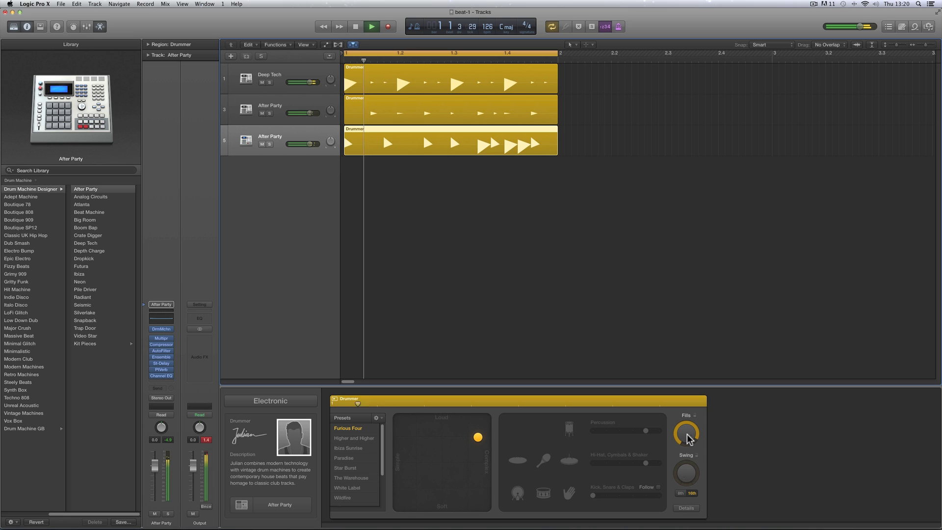
key("space")
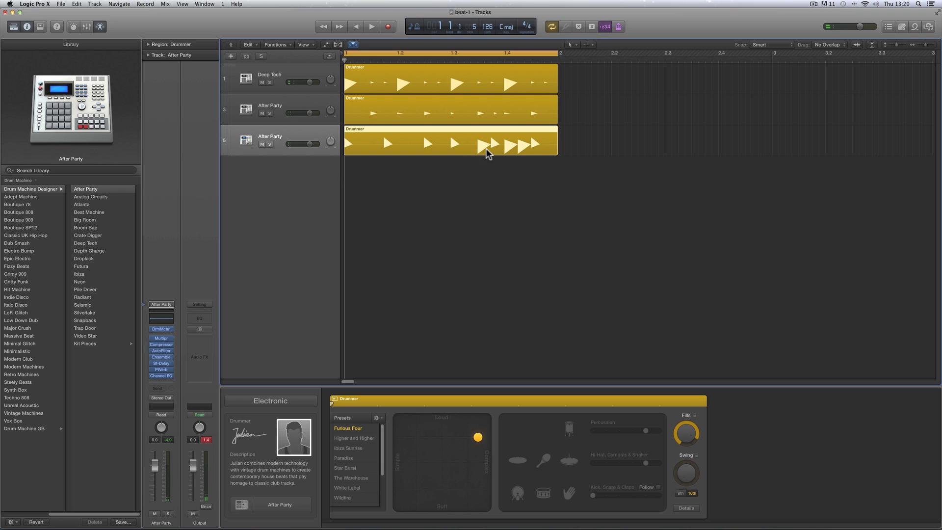
left_click(269, 144)
key("space")
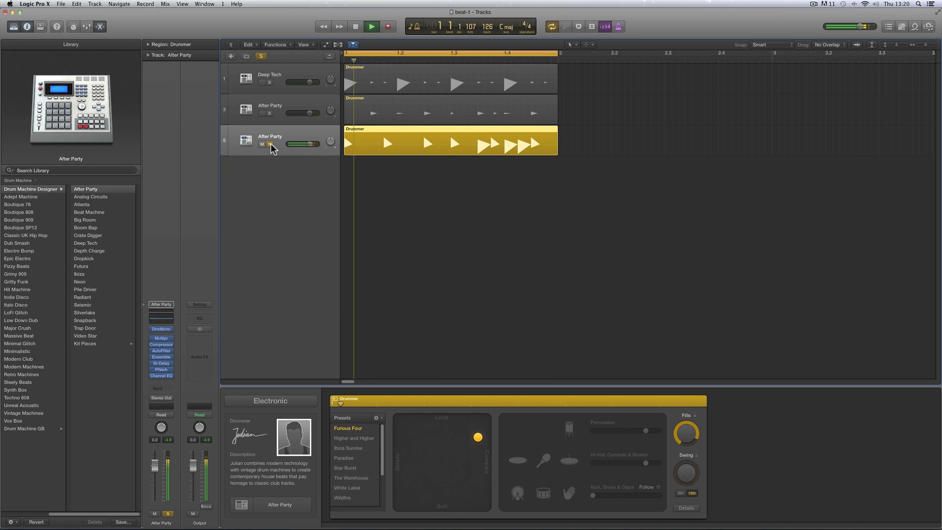
key("space")
left_click(269, 144)
Mute the Kick 1 pad in the After Party Drum Machine Designer and audition it
left_click(161, 329)
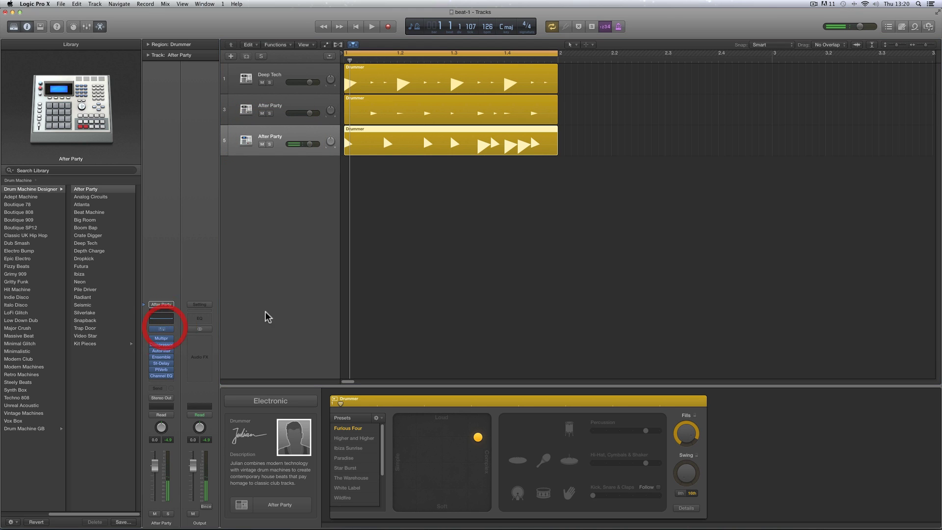
left_click(569, 211)
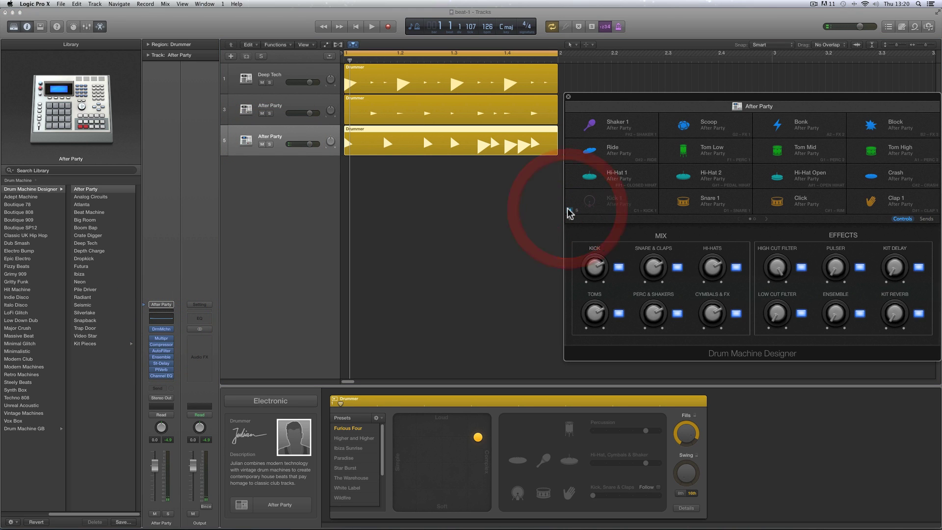
key("space")
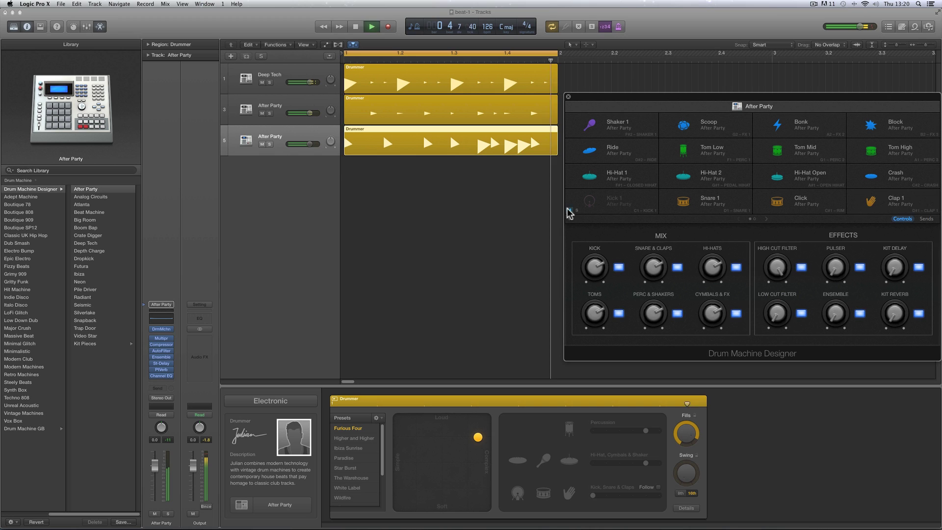
key("space")
Solo the After Party track and compare the beat with and without Kick 1, ending muted
left_click(269, 145)
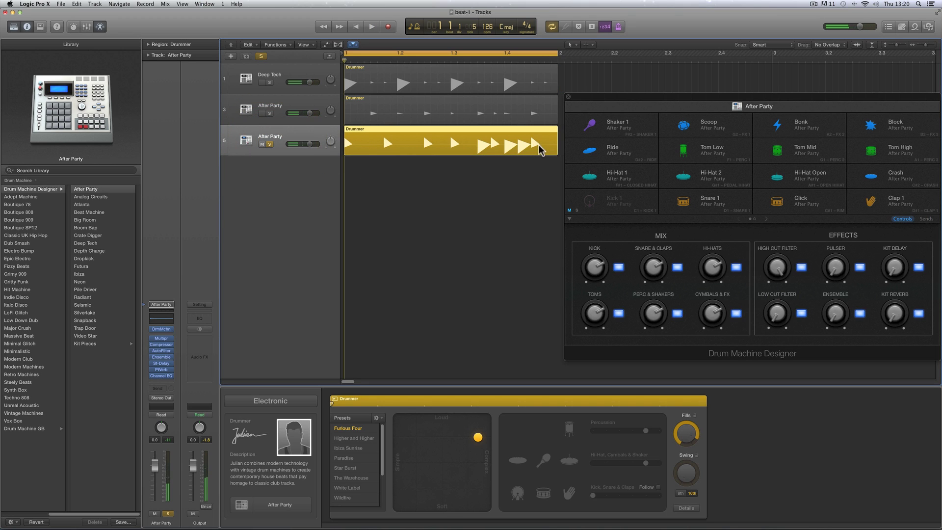
key("space")
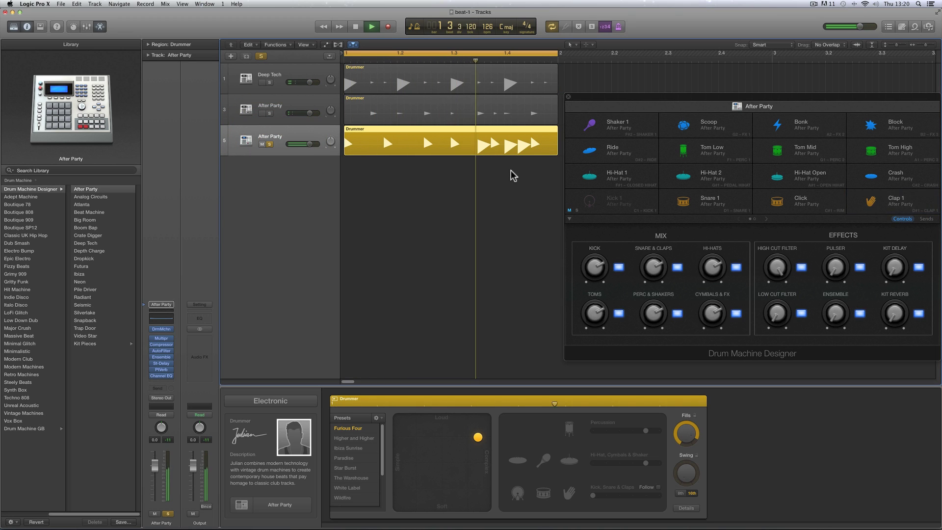
left_click(570, 210)
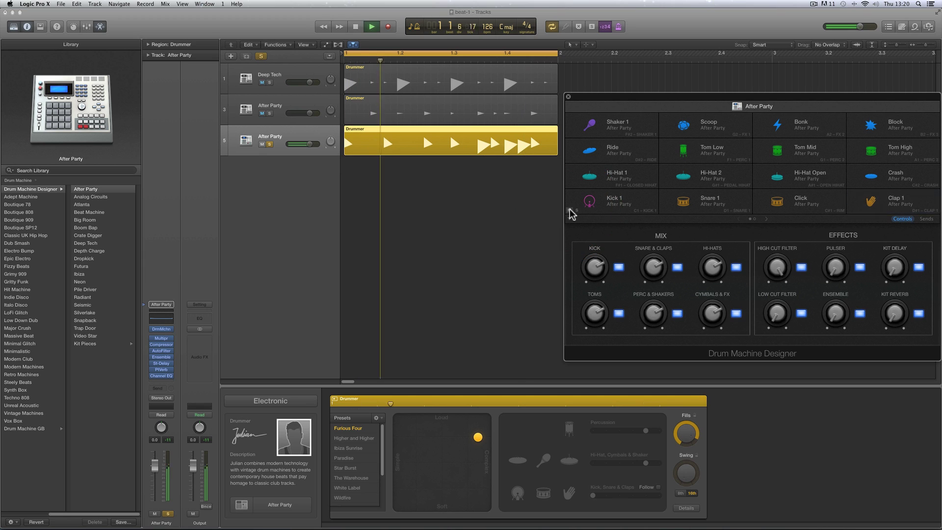
left_click(569, 210)
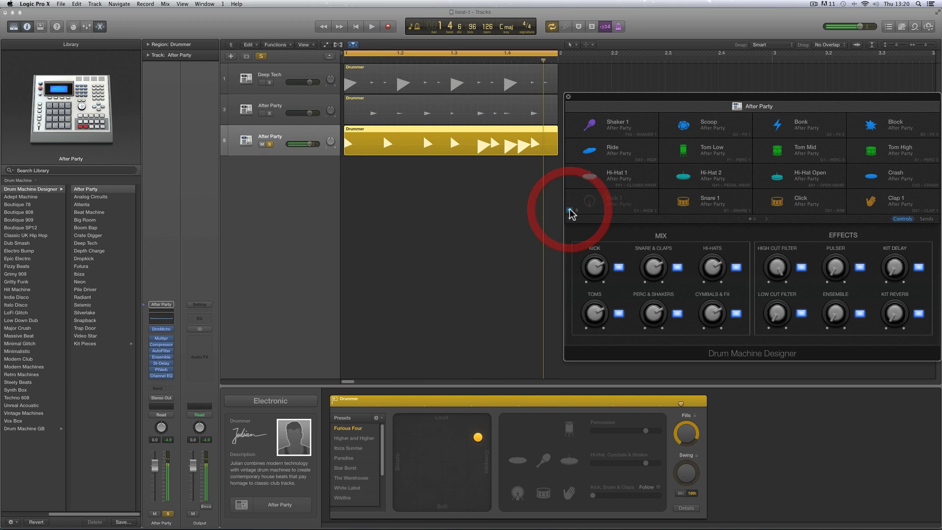
key("space")
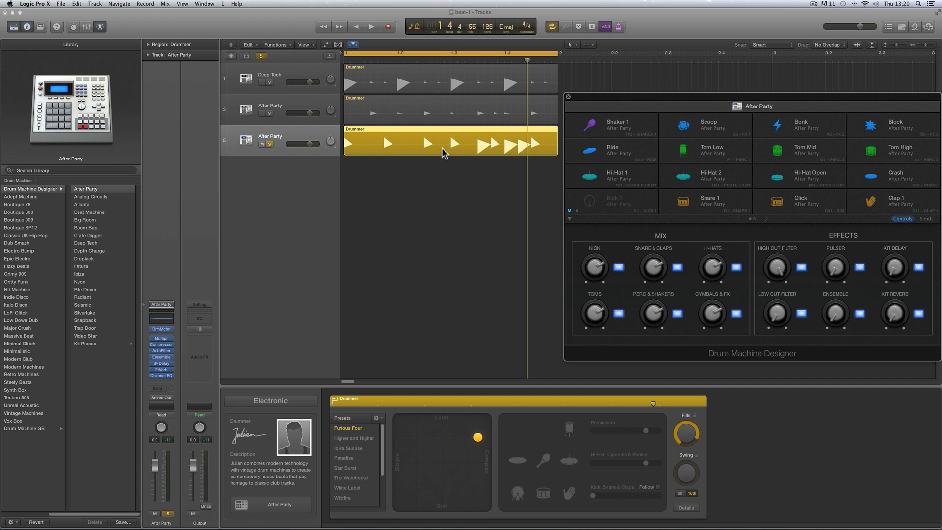
Unsolo the After Party track, play all tracks, then unmute Kick 1
left_click(269, 144)
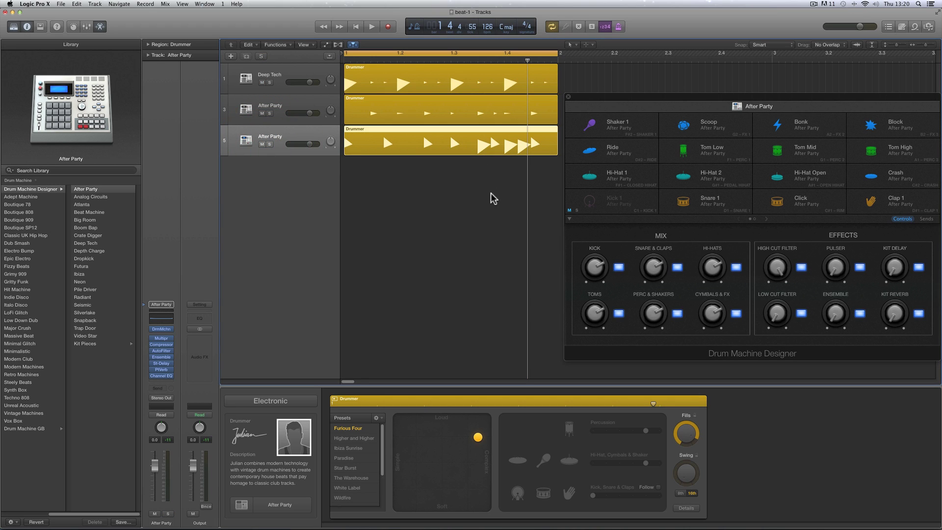
key("space")
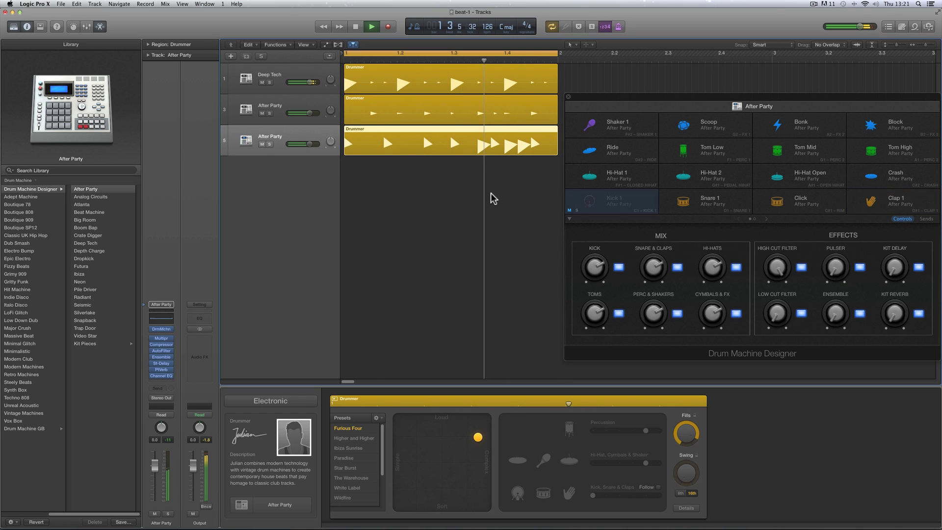
key("space")
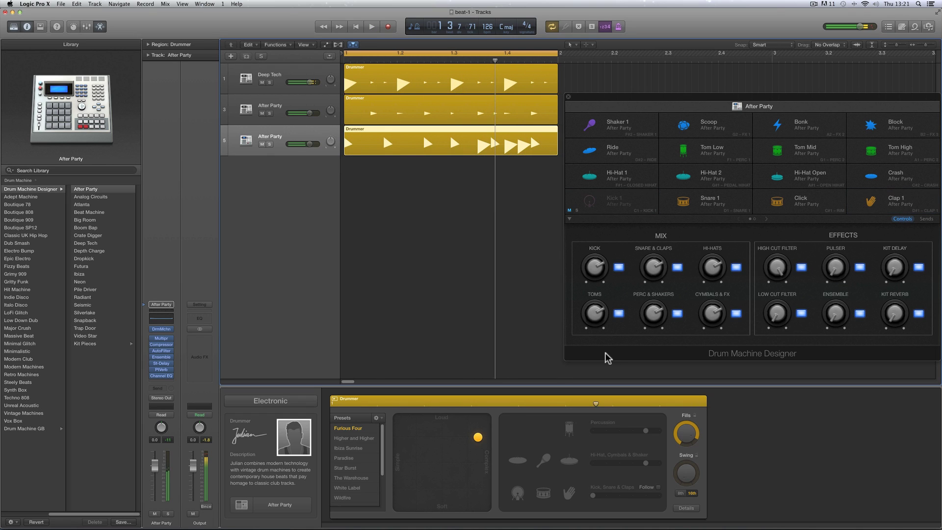
left_click(569, 210)
Raise the Drummer's fills amount repeatedly during playback to regenerate the fill pattern
left_click(684, 438)
key("space")
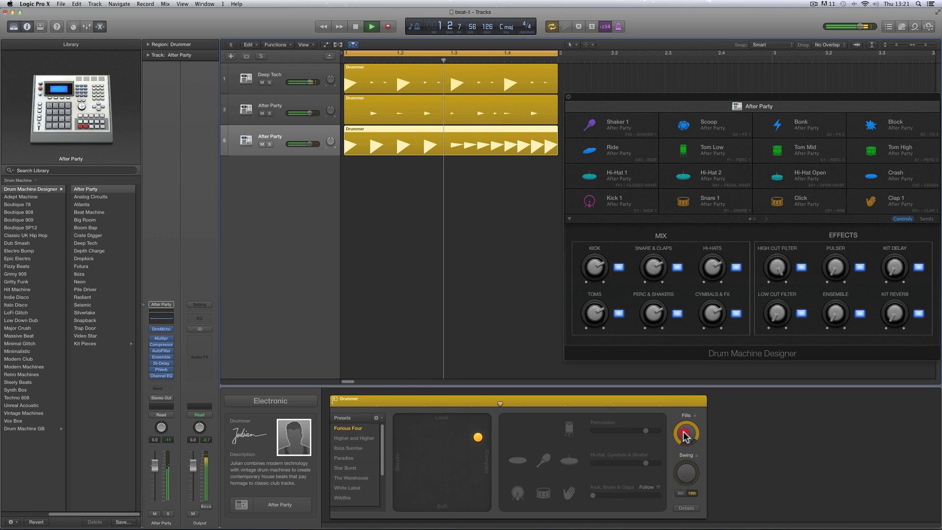
left_click(684, 435)
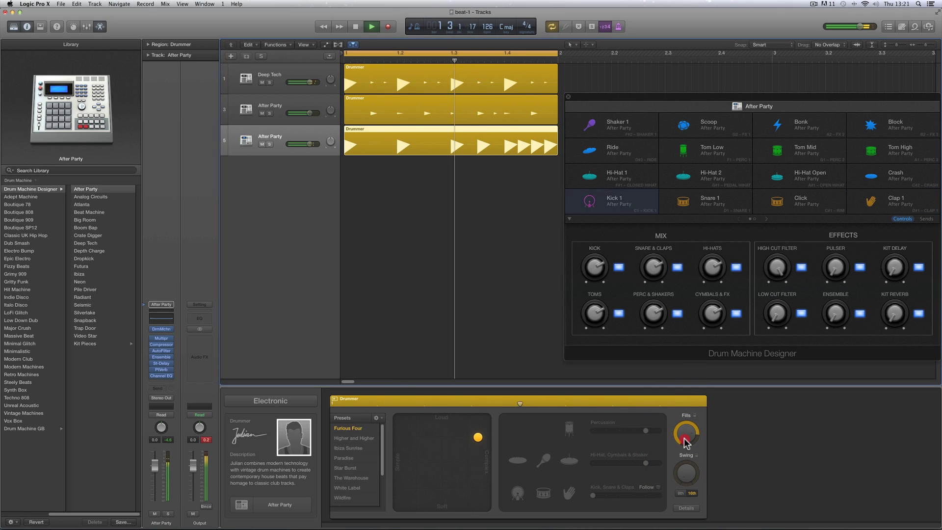
left_click(684, 435)
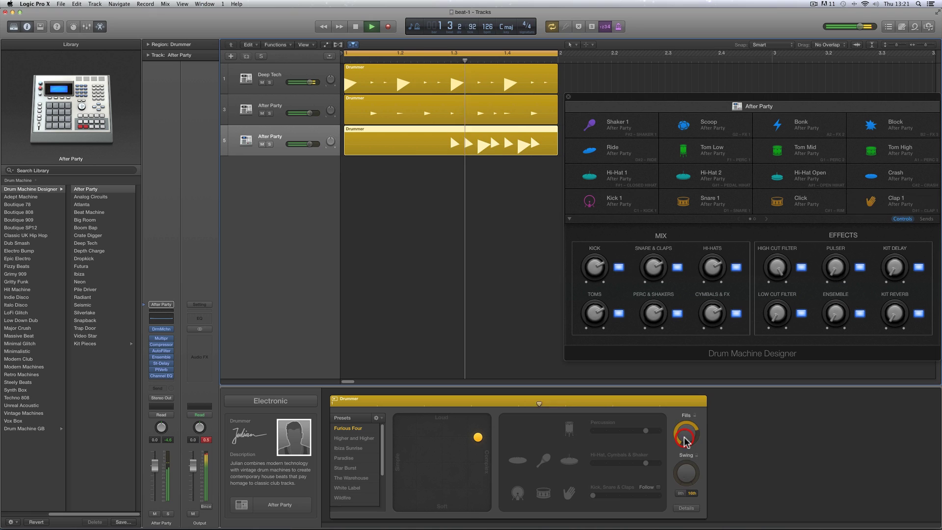
left_click_drag(684, 437, 686, 432)
left_click(688, 433)
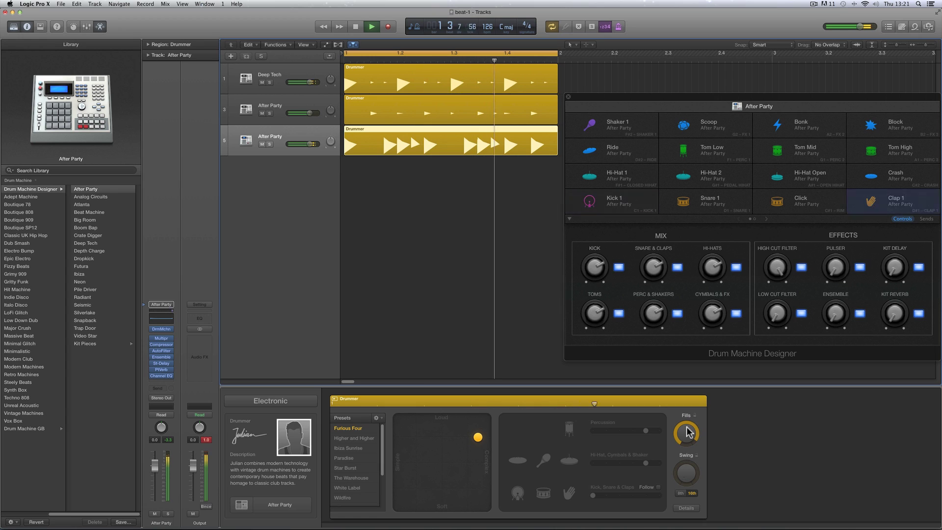
Solo the After Party Drummer track and audition it with Kick 1 muted, then unmuted
key("space")
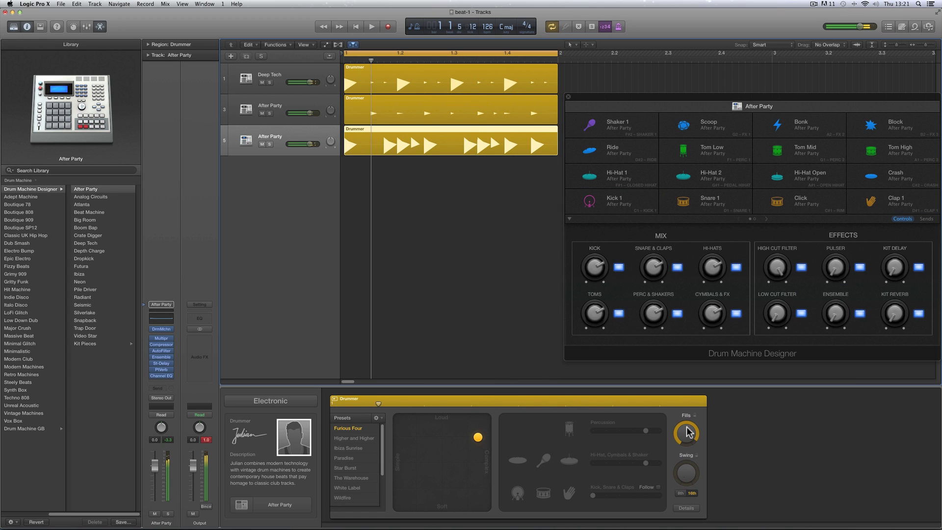
left_click(569, 211)
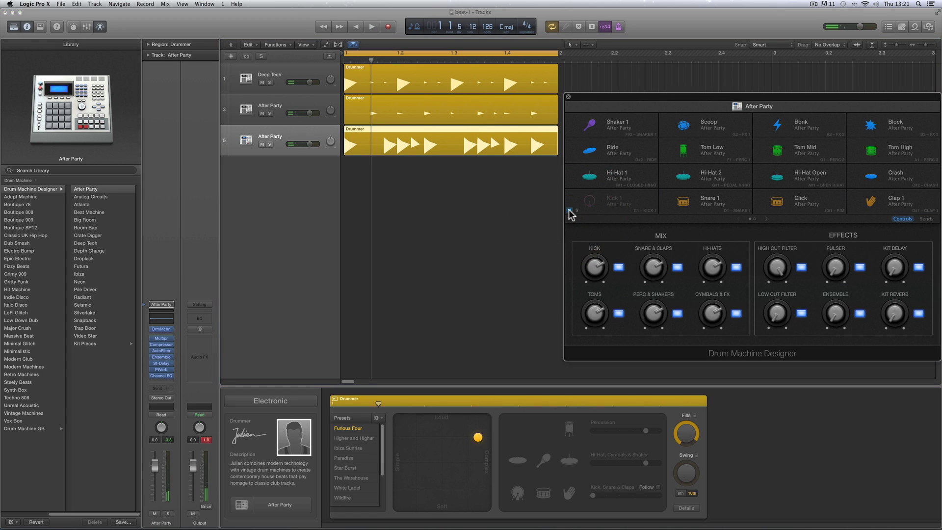
key("space")
key("space")
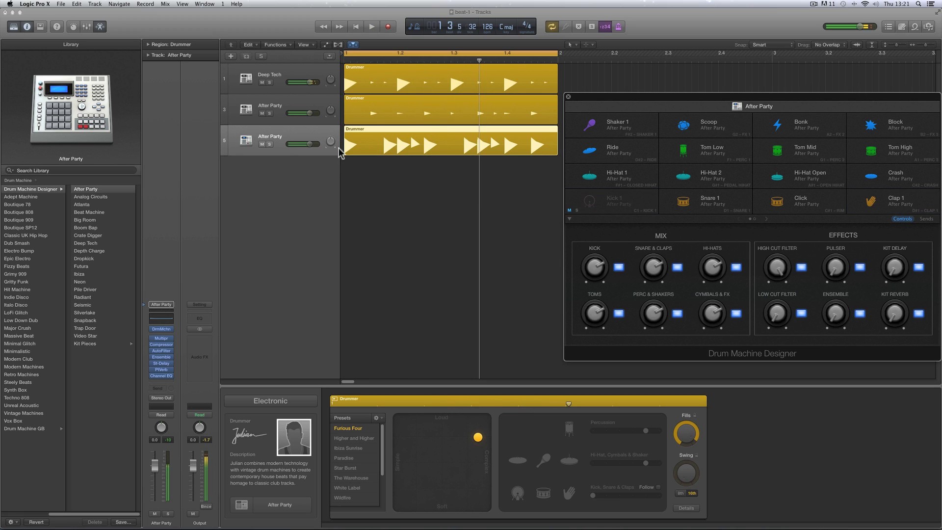
left_click(268, 144)
key("space")
key("space")
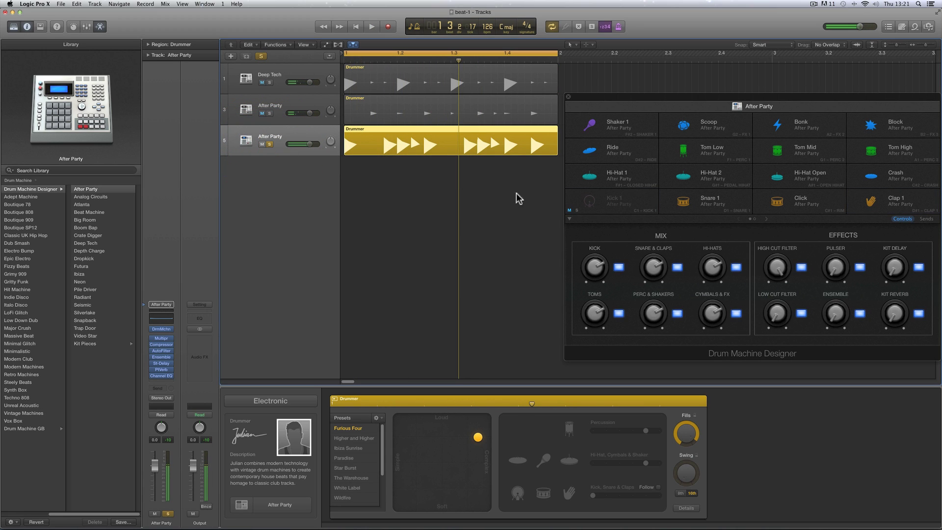
left_click(569, 210)
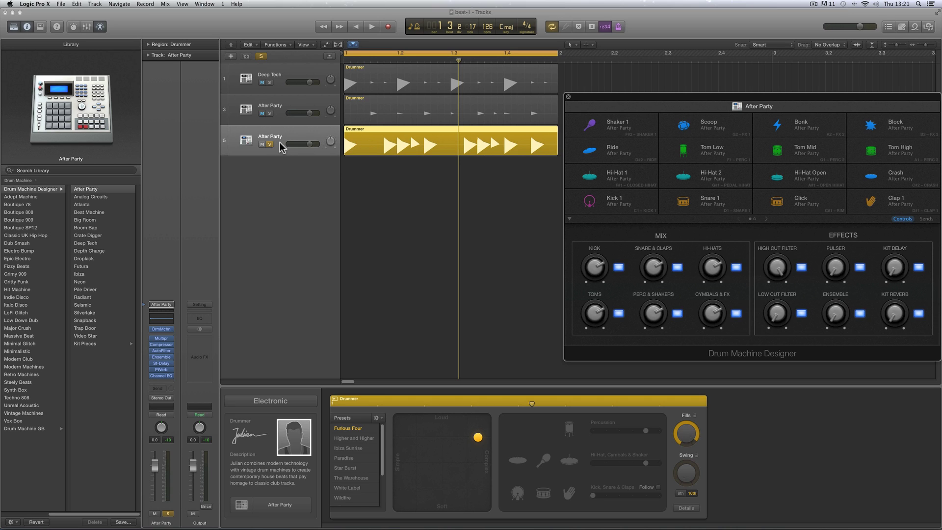
key("space")
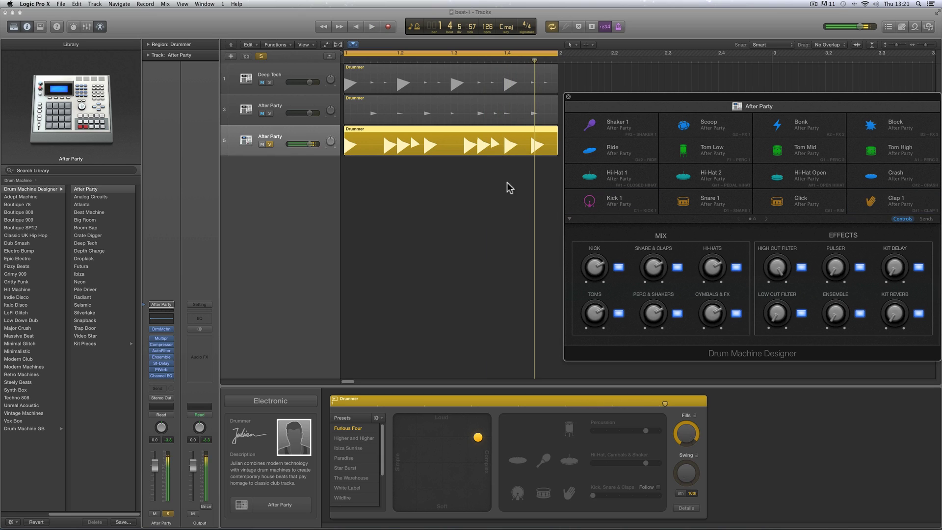
Mute the Kick 1 and Clap 1 pads and show the second pad page
left_click(569, 210)
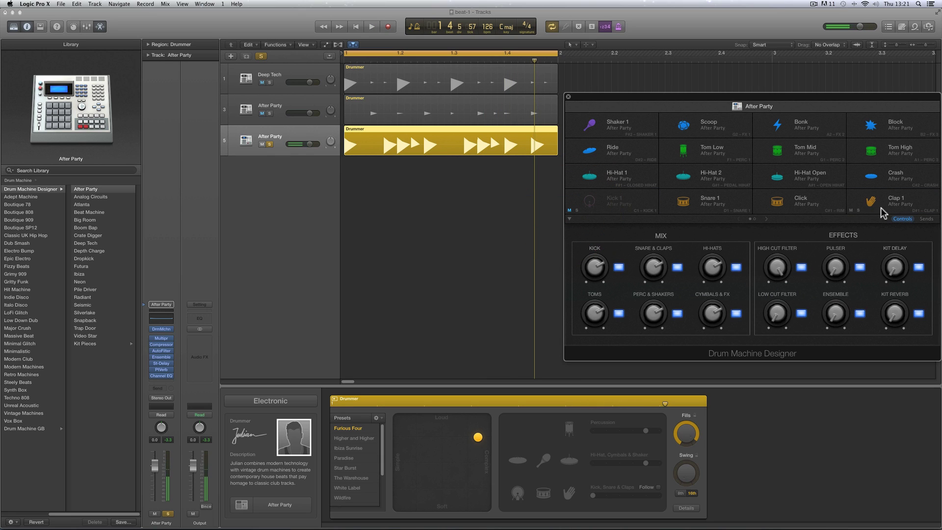
left_click(850, 210)
left_click(765, 219)
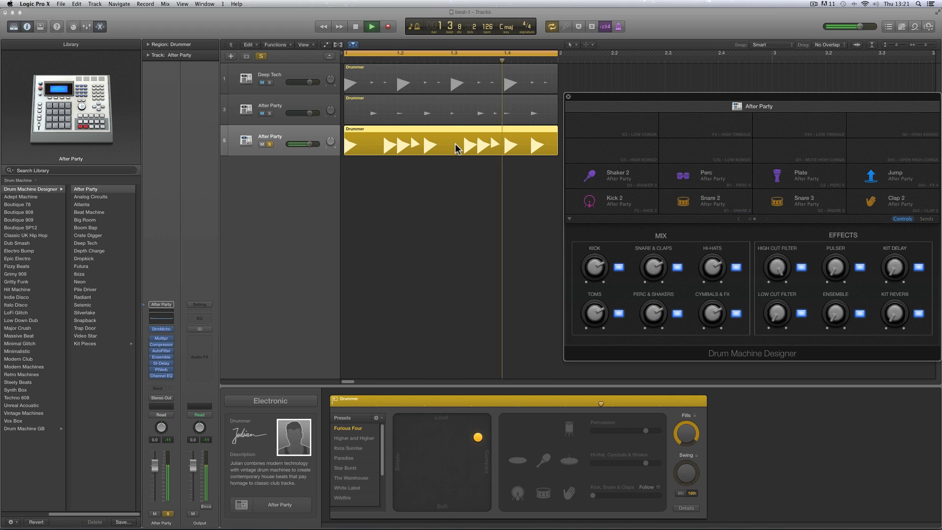
Unsolo the After Party track and play all three Drummer tracks once through
left_click(269, 144)
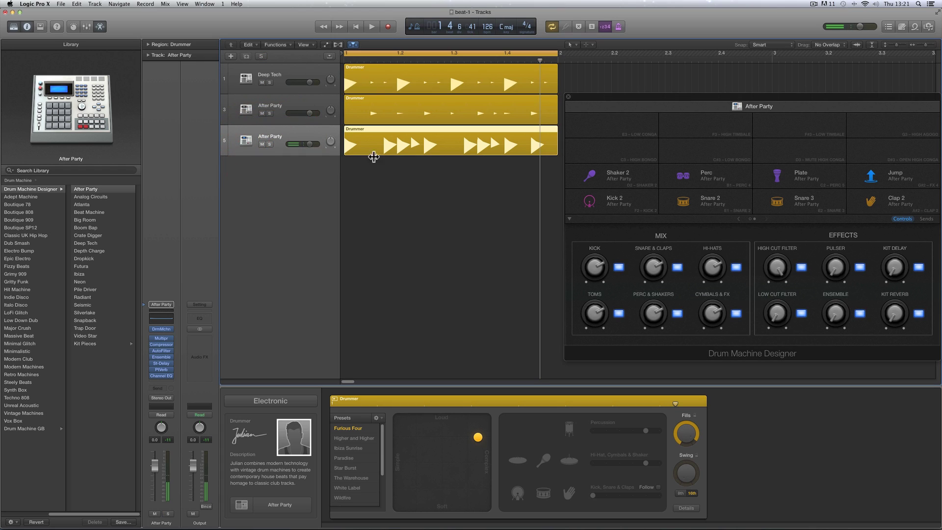
key("space")
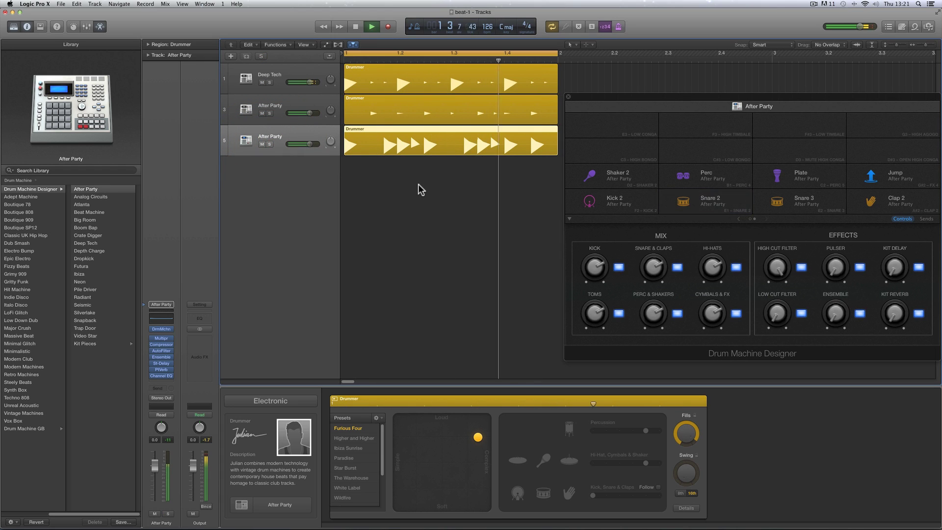
key("space")
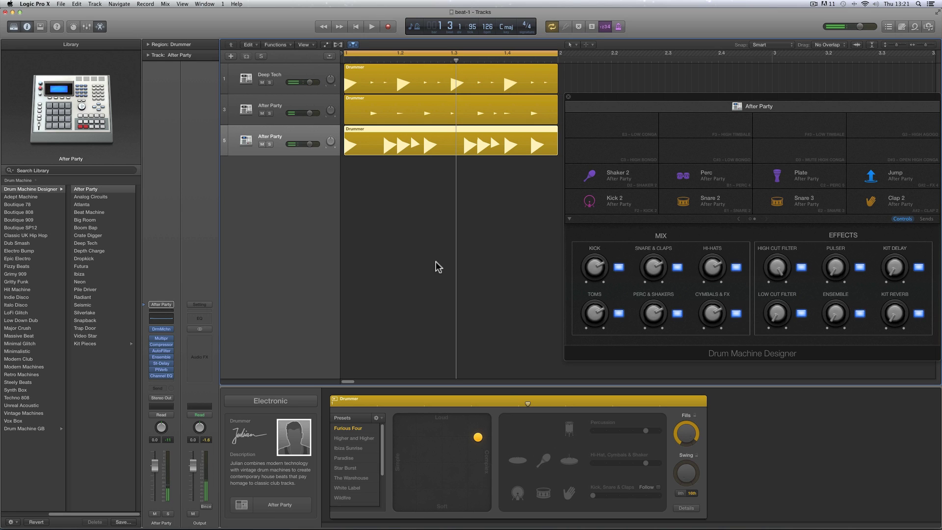
mouse_move(614, 173)
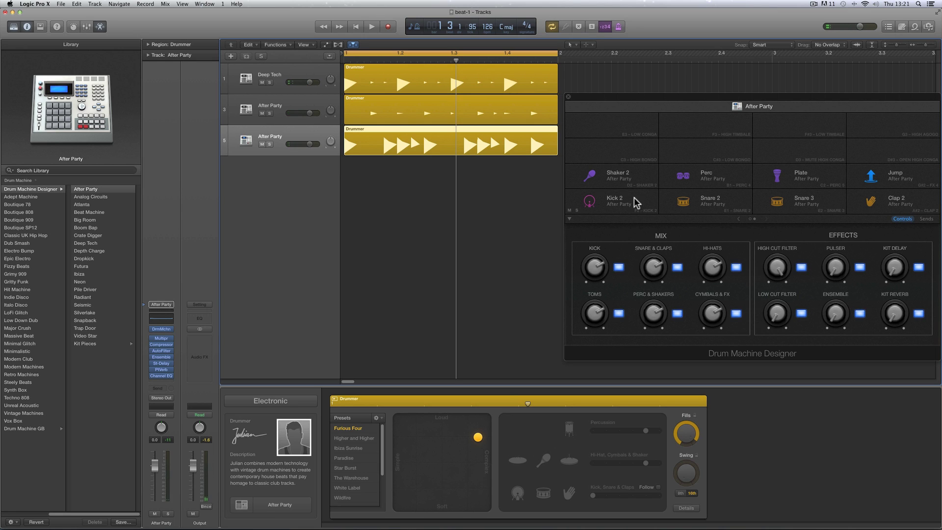